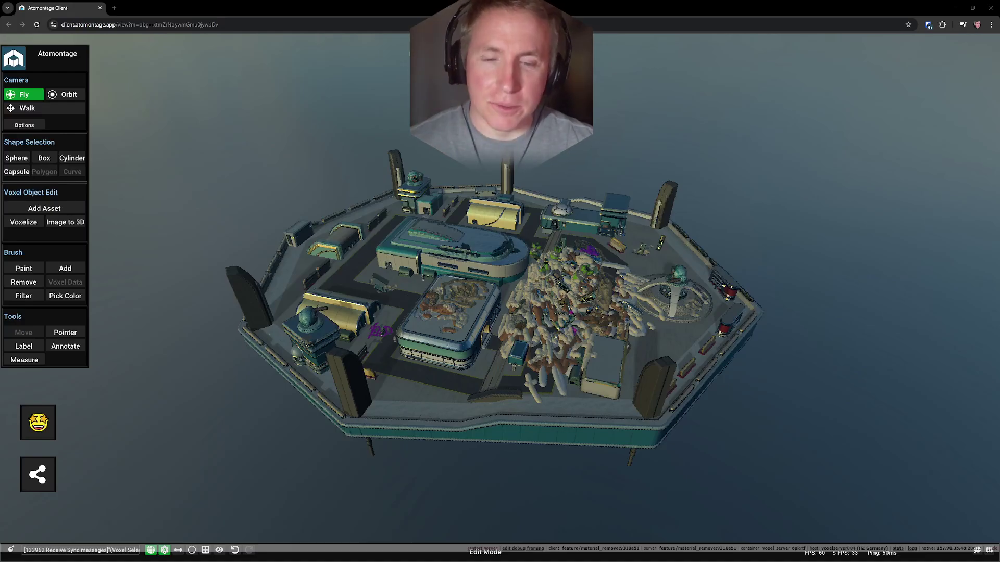
pyautogui.scroll(2, 500, 312)
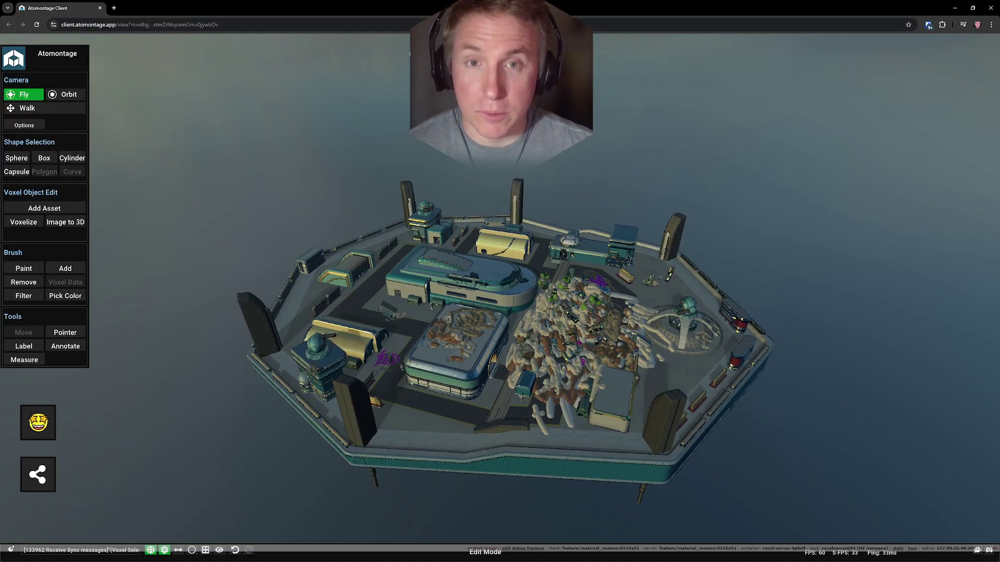
pyautogui.scroll(2, 508, 328)
pyautogui.scroll(2, 508, 328)
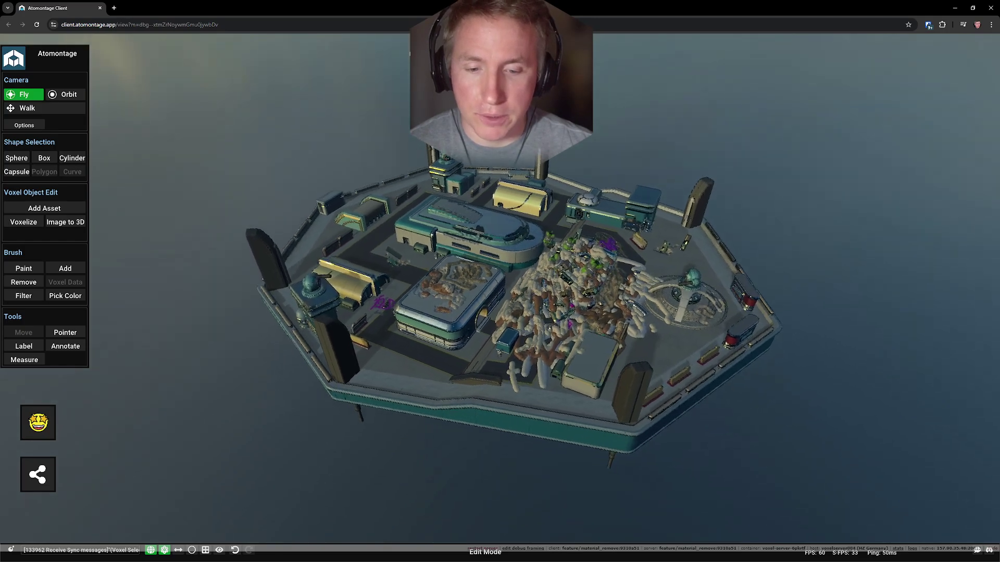
pyautogui.scroll(2, 520, 305)
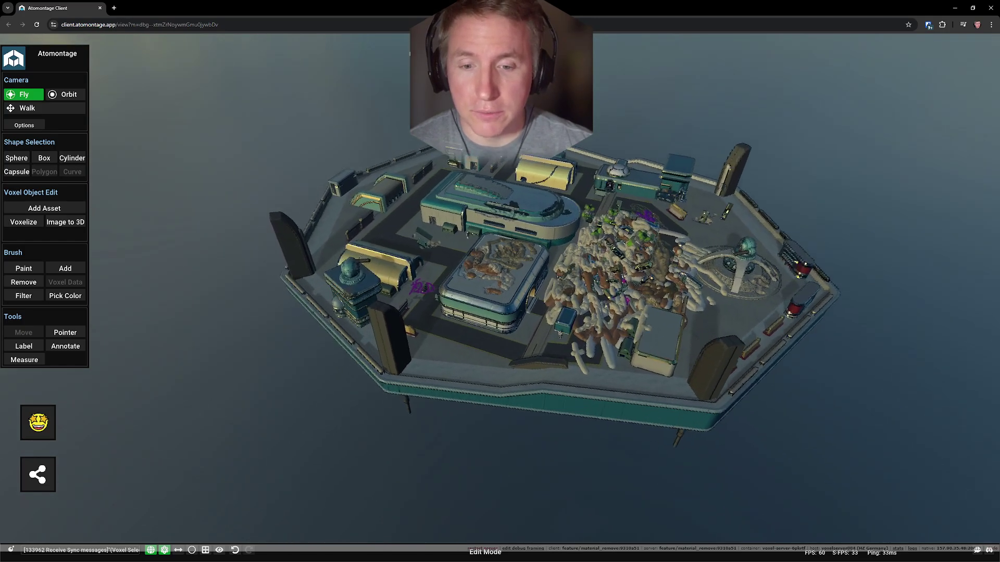
pyautogui.scroll(2, 508, 328)
pyautogui.scroll(2, 507, 328)
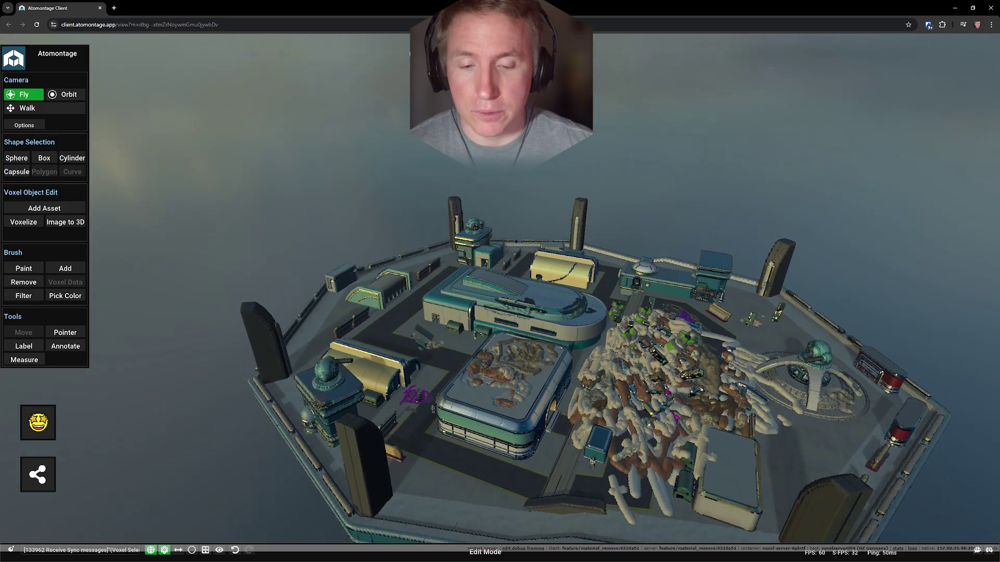
pyautogui.scroll(2, 507, 328)
pyautogui.scroll(2, 500, 312)
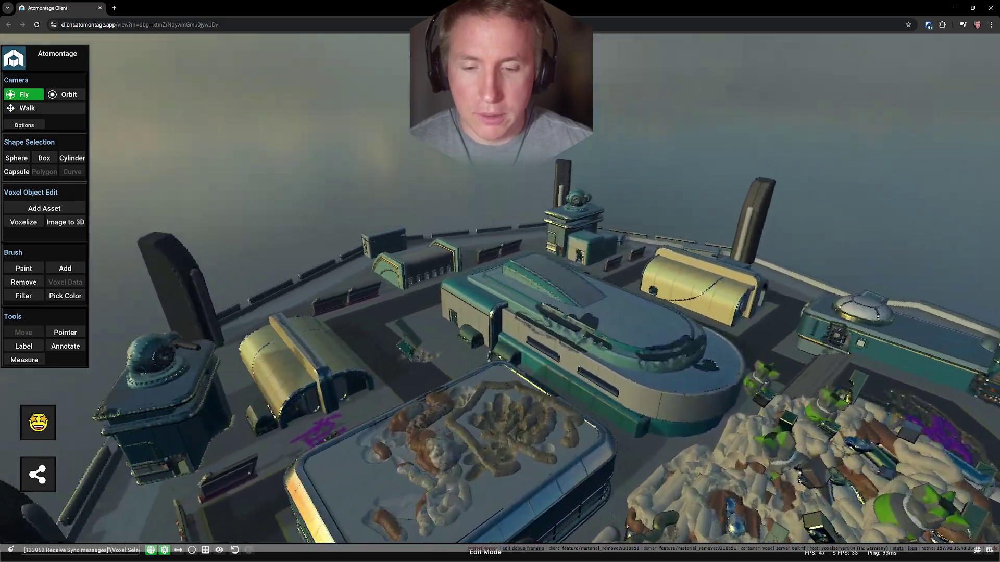
pyautogui.scroll(2, 501, 312)
pyautogui.scroll(2, 500, 312)
pyautogui.scroll(2, 499, 313)
pyautogui.scroll(2, 500, 312)
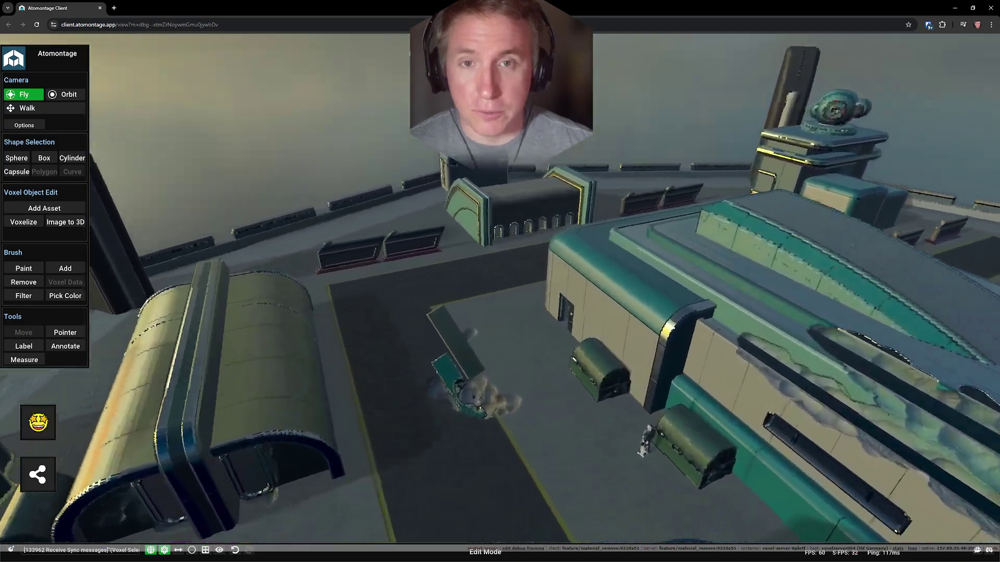
pyautogui.scroll(2, 500, 313)
pyautogui.scroll(2, 500, 313)
pyautogui.scroll(2, 500, 313)
pyautogui.scroll(2, 500, 312)
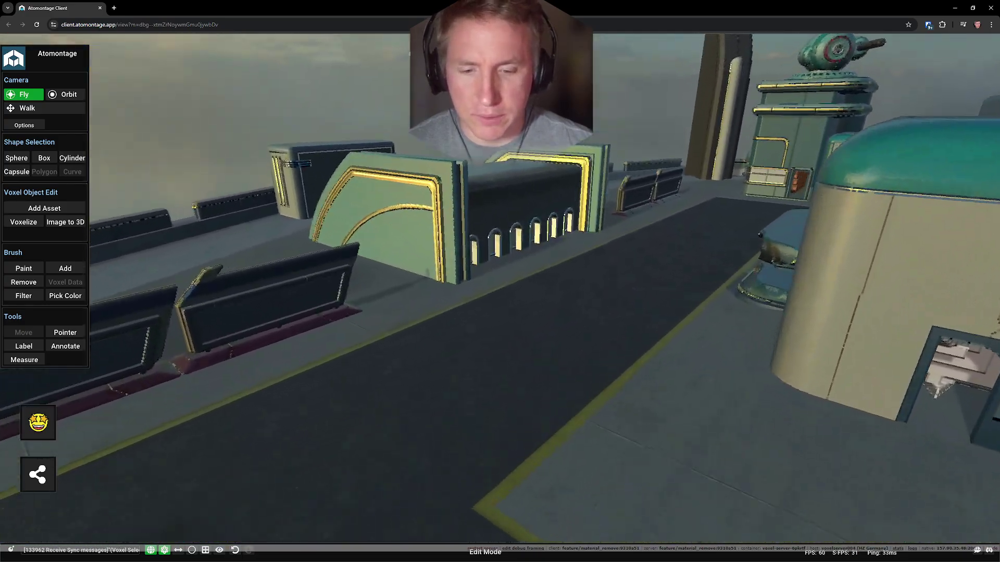
pyautogui.scroll(2, 499, 312)
pyautogui.scroll(2, 500, 313)
pyautogui.scroll(2, 500, 313)
pyautogui.scroll(2, 499, 312)
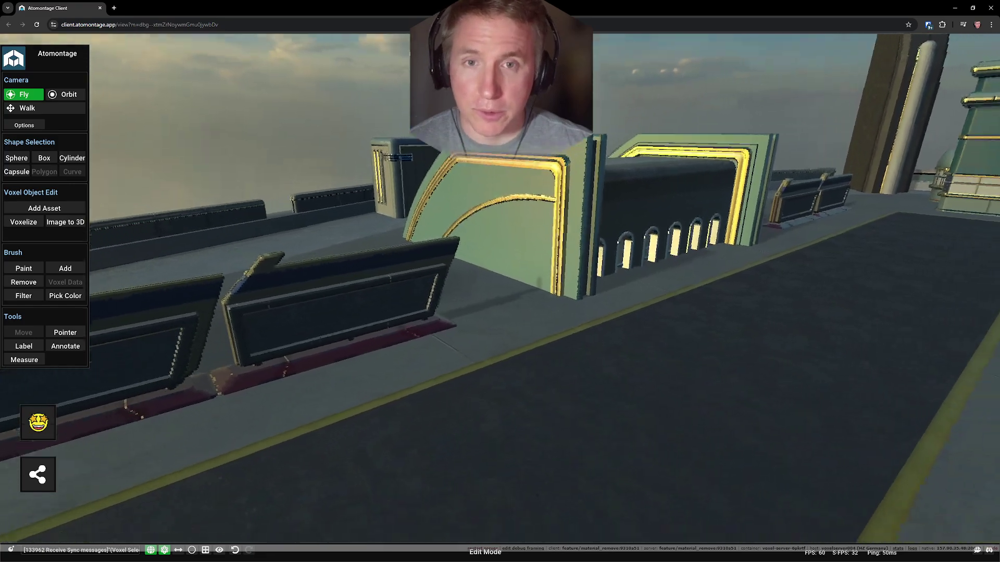
pyautogui.scroll(2, 500, 313)
pyautogui.scroll(2, 500, 312)
pyautogui.scroll(2, 499, 313)
pyautogui.scroll(2, 500, 313)
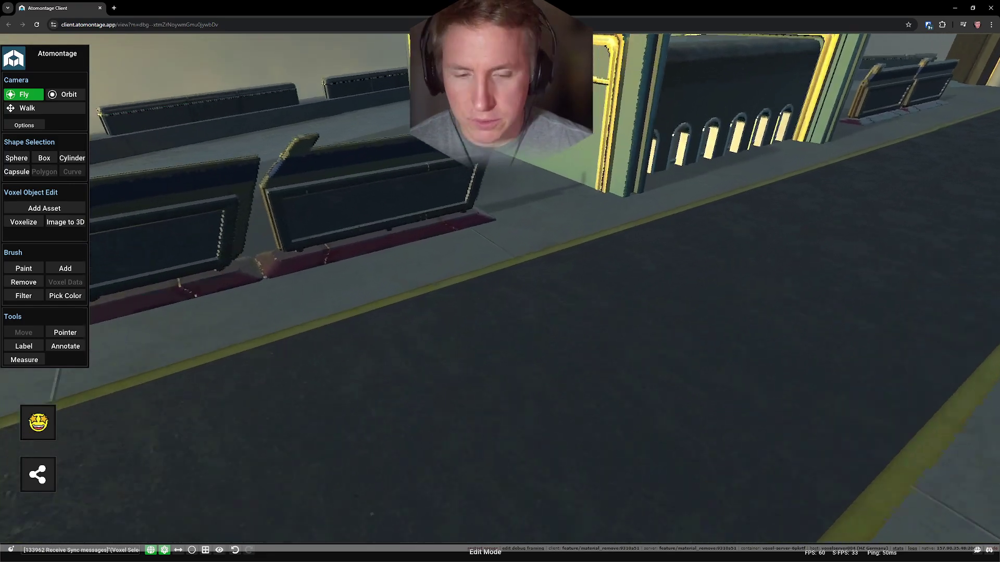
pyautogui.scroll(2, 500, 312)
pyautogui.scroll(1, 500, 313)
# - Create a box selection, stretch it into a tall column, then move and rotate it along the road
pyautogui.click(44, 159)
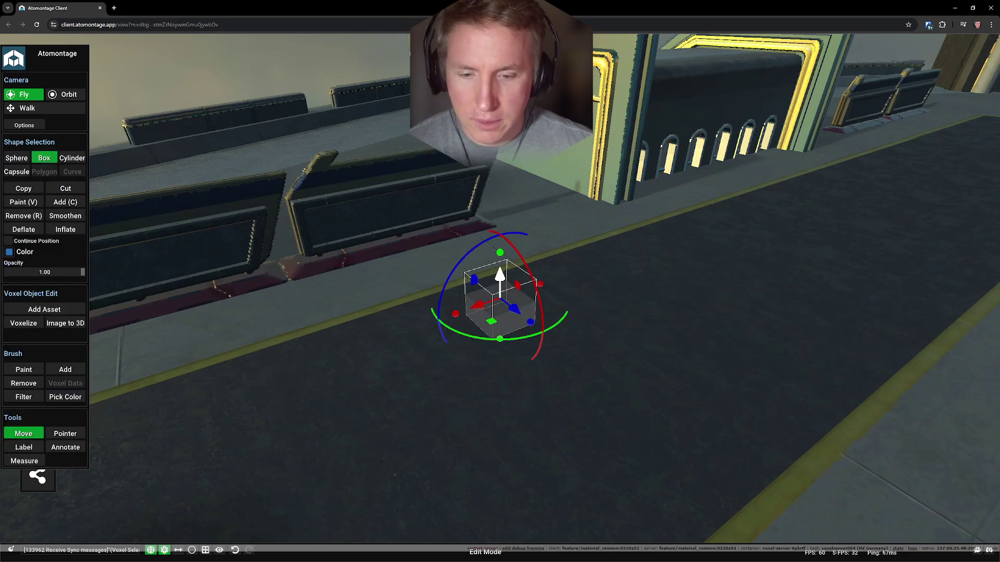
pyautogui.moveTo(501, 274); pyautogui.dragTo(500, 205)
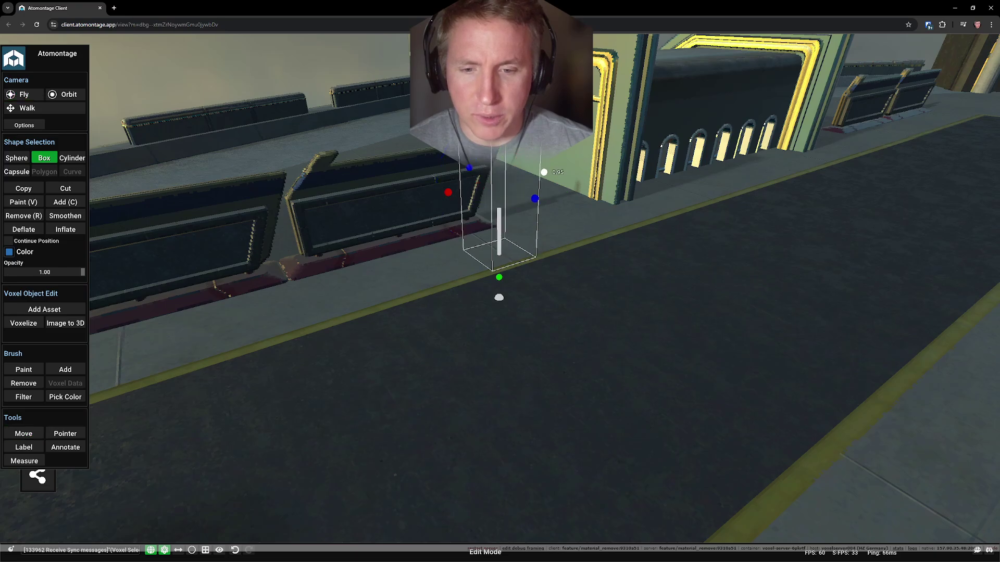
pyautogui.moveTo(484, 205); pyautogui.dragTo(569, 204)
pyautogui.moveTo(512, 235); pyautogui.dragTo(641, 246)
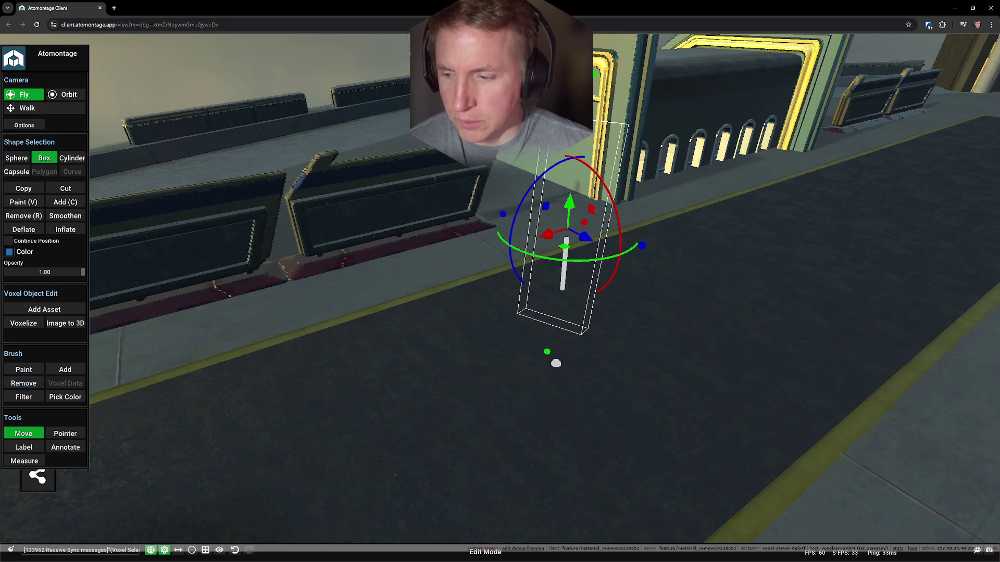
# - Set the Paint brush material to gold, slim the box, fill it with gold voxels, then deselect
pyautogui.click(23, 369)
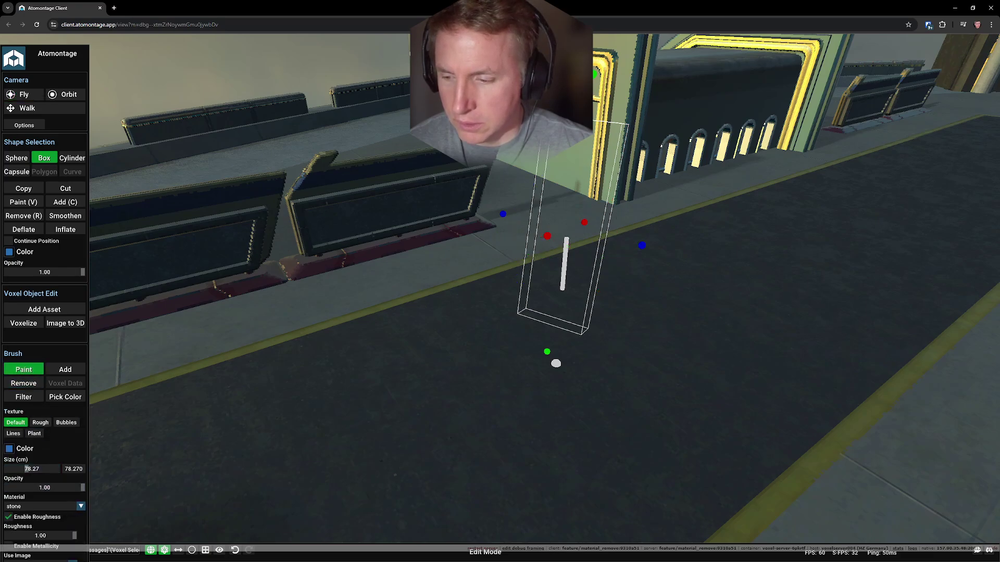
pyautogui.click(43, 507)
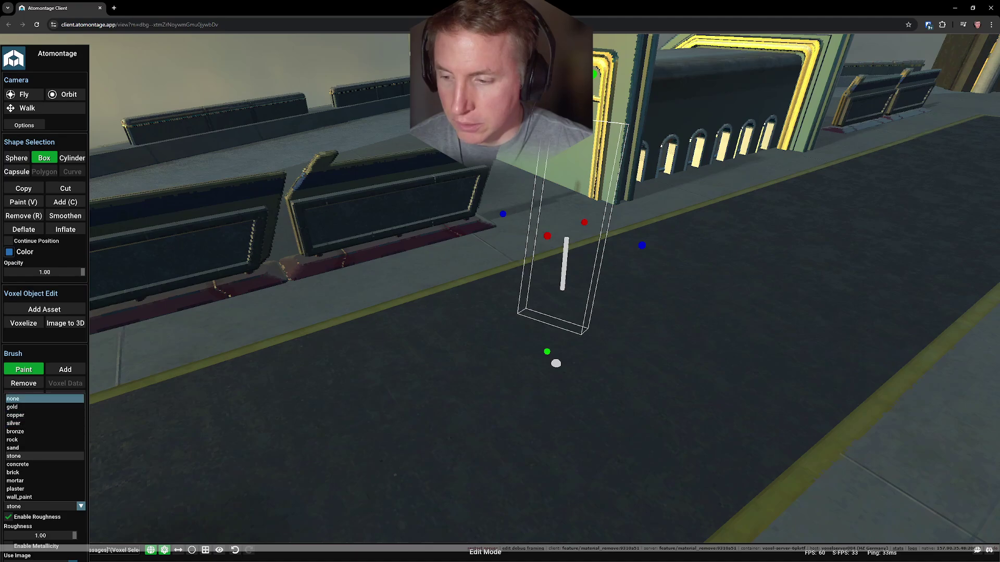
pyautogui.press('Escape')
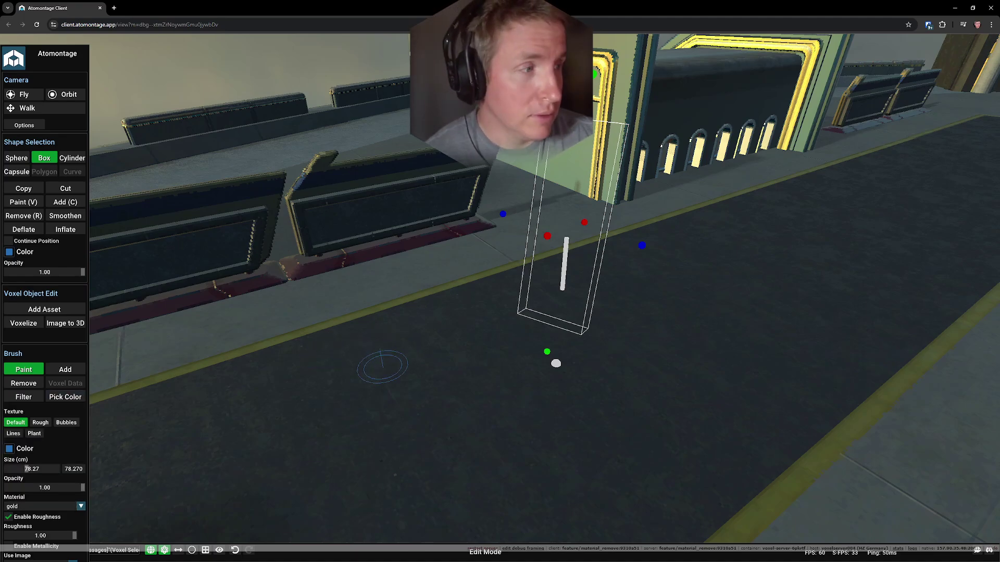
pyautogui.moveTo(531, 267)
pyautogui.mouseDown(button='right')
pyautogui.moveTo(616, 308)
pyautogui.moveTo(617, 371)
pyautogui.mouseUp(button='right')
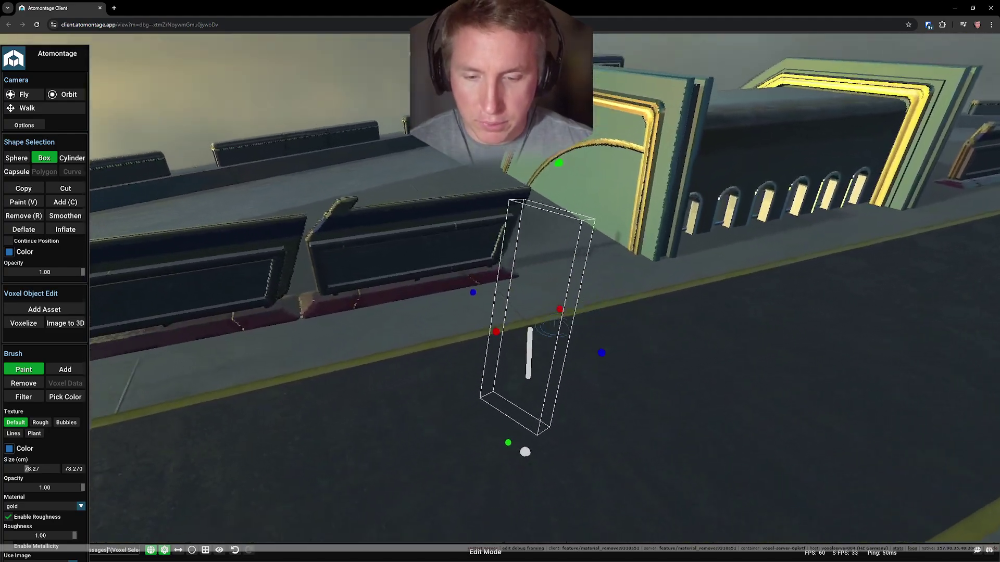
pyautogui.moveTo(647, 377); pyautogui.dragTo(621, 365)
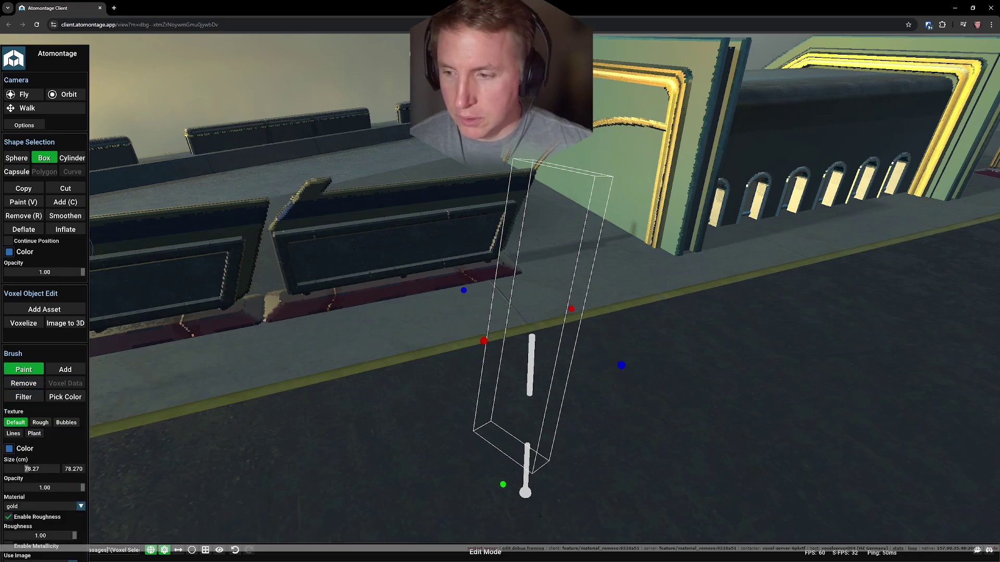
pyautogui.press('c')
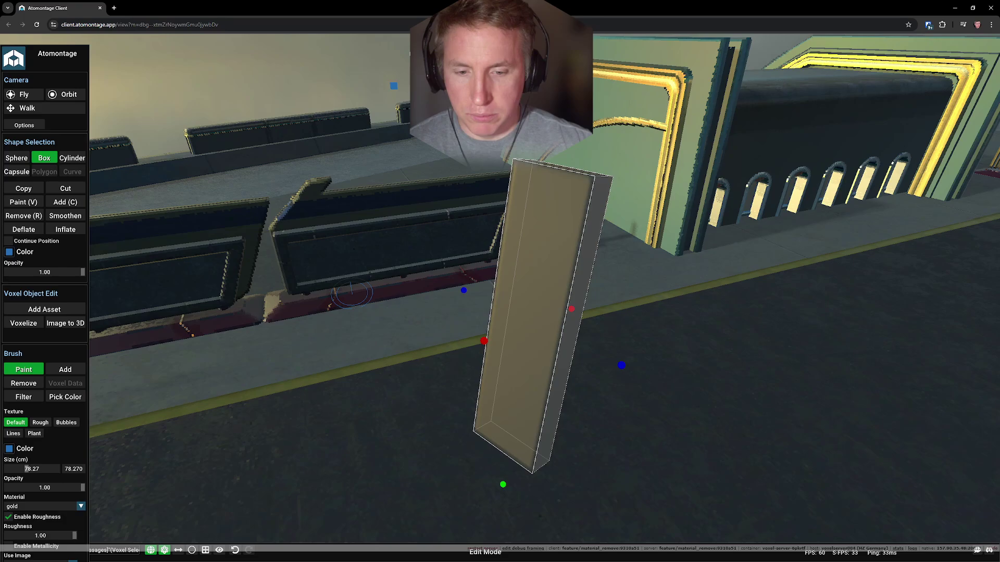
pyautogui.press('Escape')
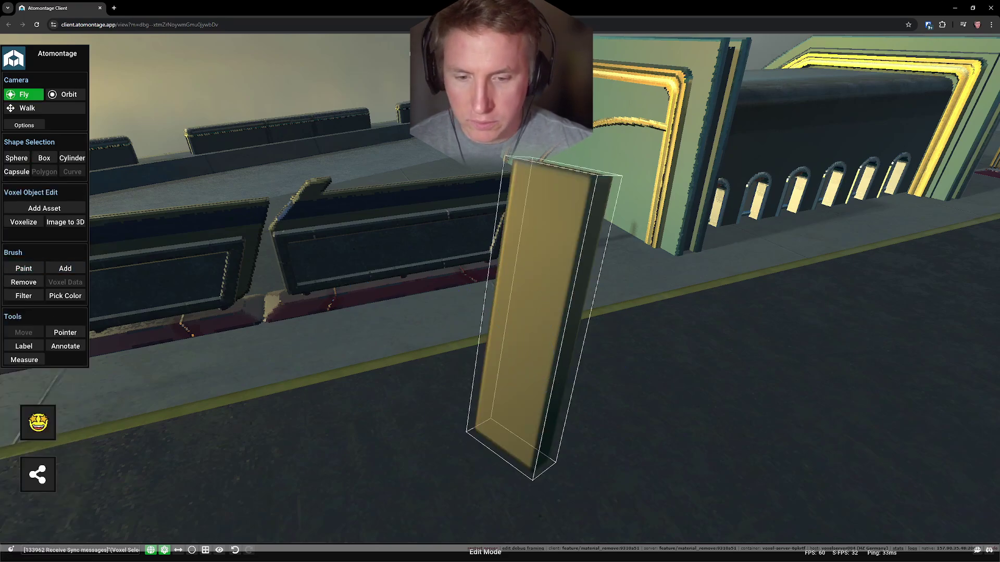
# - Select the gold pillar and rotate it about its vertical axis
pyautogui.click(531, 335)
pyautogui.moveTo(507, 366); pyautogui.dragTo(488, 314)
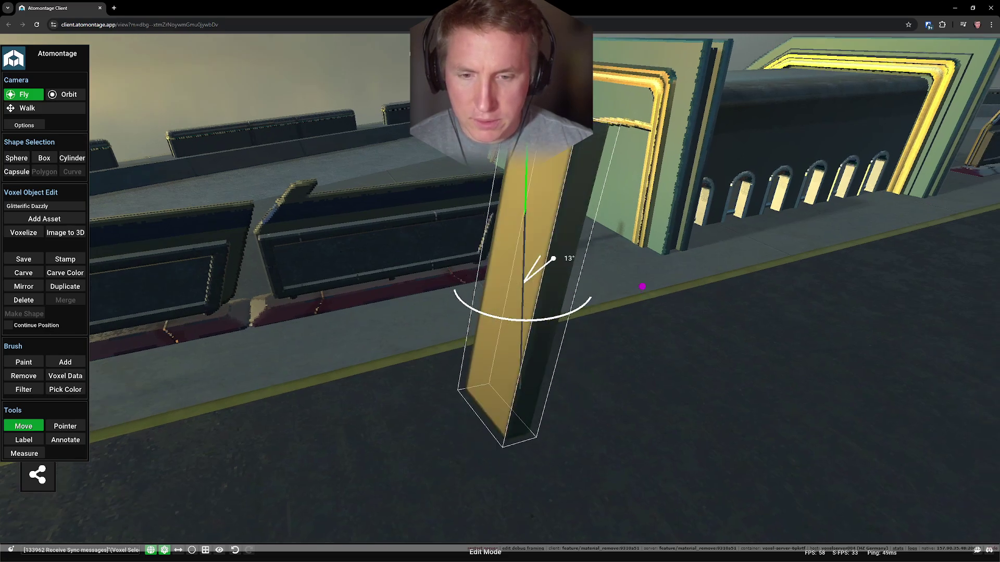
pyautogui.moveTo(488, 315); pyautogui.dragTo(539, 254)
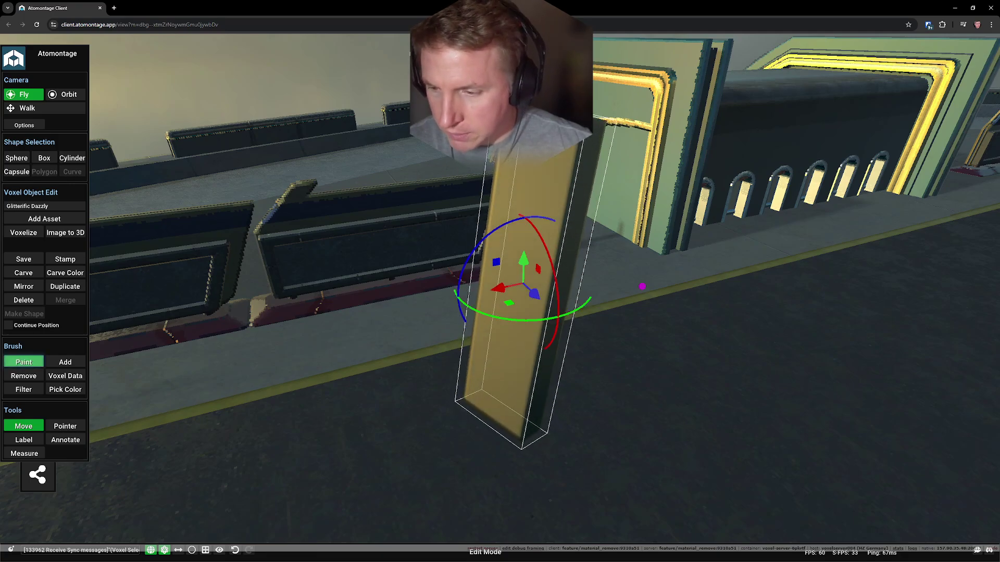
# - Paint a shiny metallic gold patch onto the pillar with metallicity enabled
pyautogui.click(23, 361)
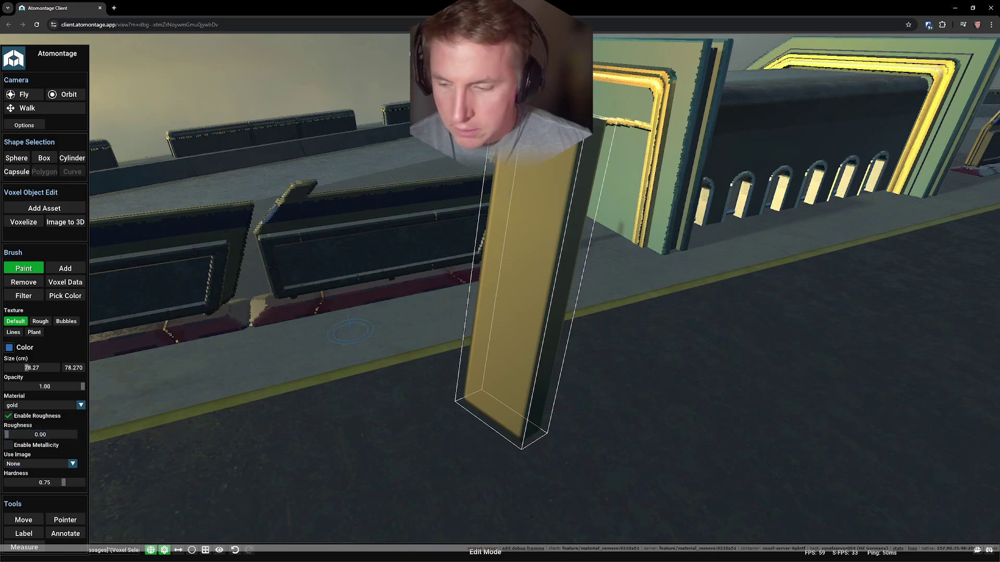
pyautogui.click(9, 445)
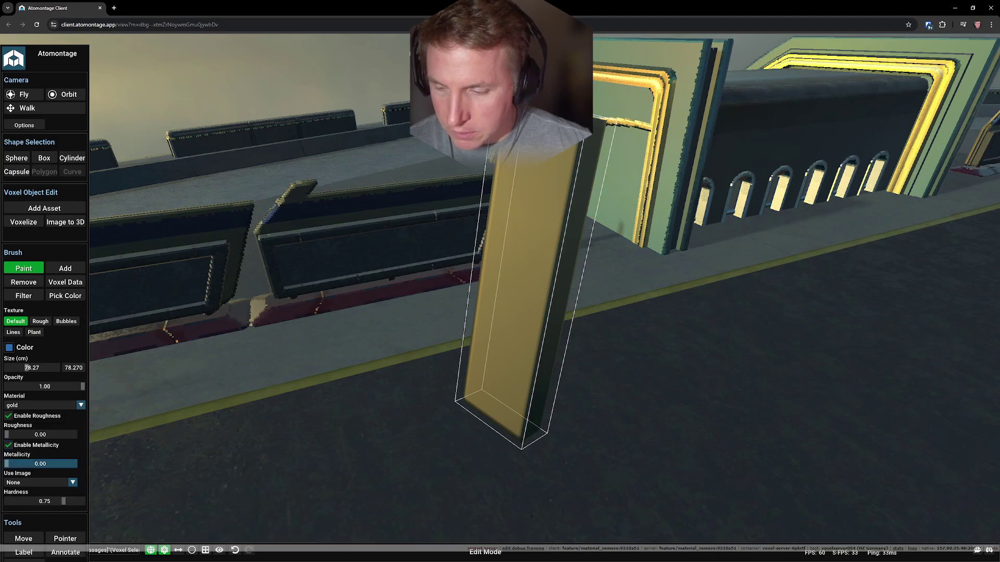
pyautogui.moveTo(504, 224)
pyautogui.mouseDown()
pyautogui.moveTo(532, 175)
pyautogui.moveTo(499, 335)
pyautogui.mouseUp()
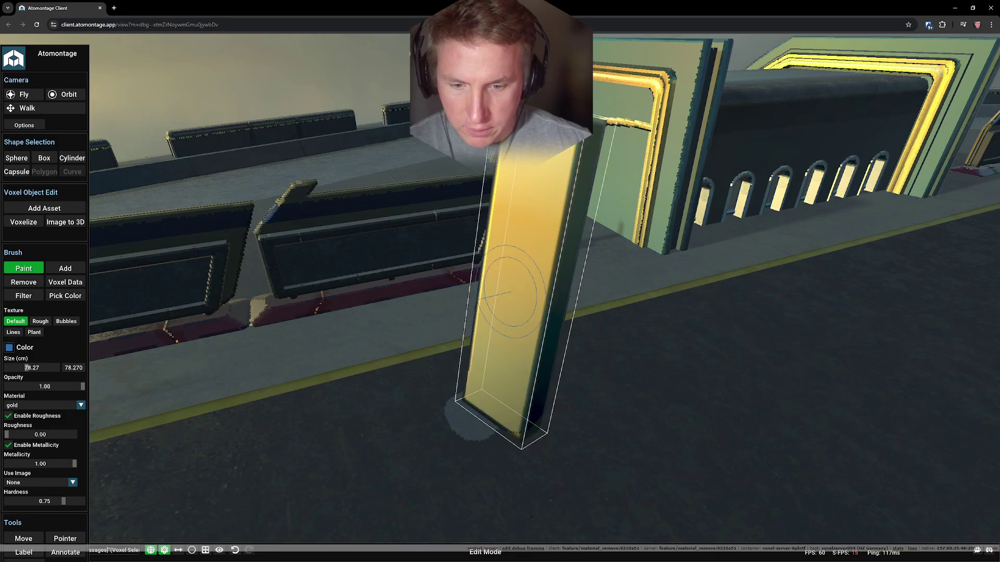
pyautogui.moveTo(508, 293); pyautogui.dragTo(332, 301, button='right')
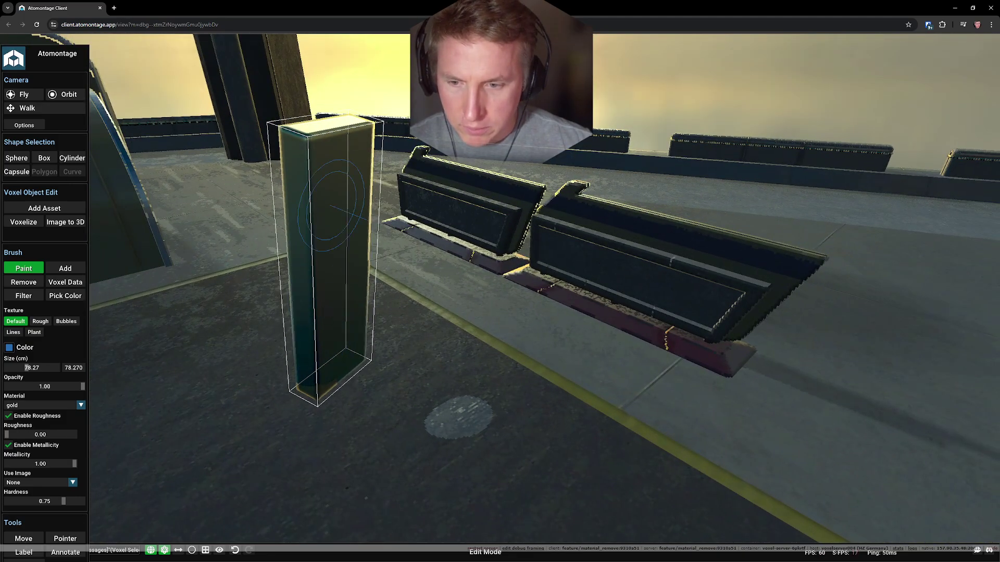
pyautogui.moveTo(344, 360); pyautogui.dragTo(609, 187, button='right')
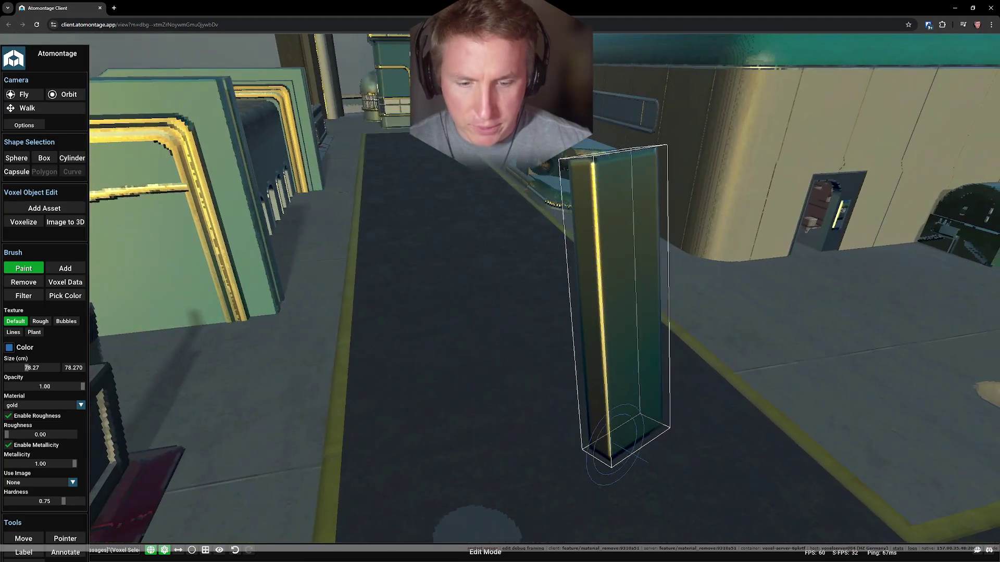
pyautogui.moveTo(613, 441); pyautogui.dragTo(453, 500, button='right')
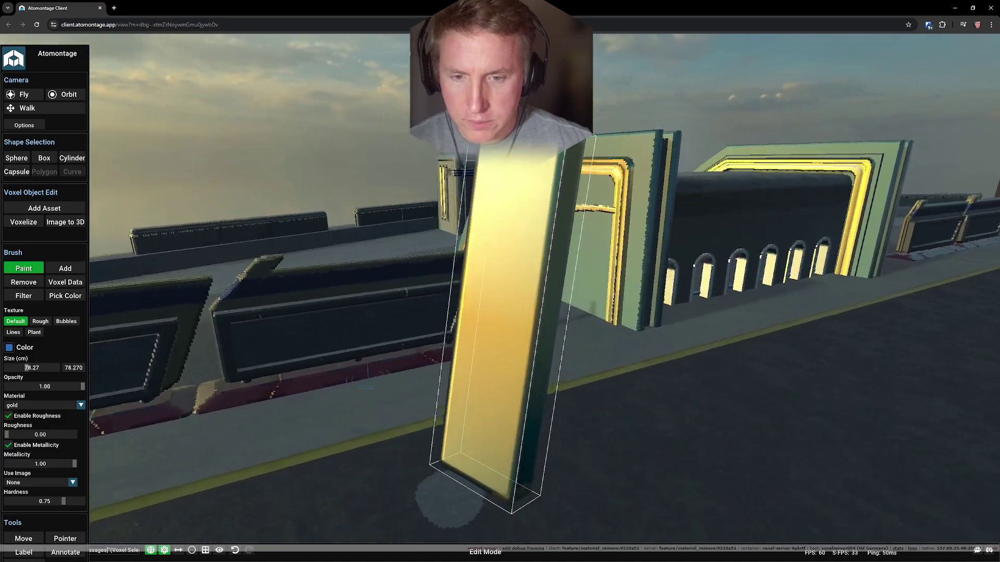
# - Turn the pillar further about its vertical axis to its final angle
pyautogui.press('Escape')
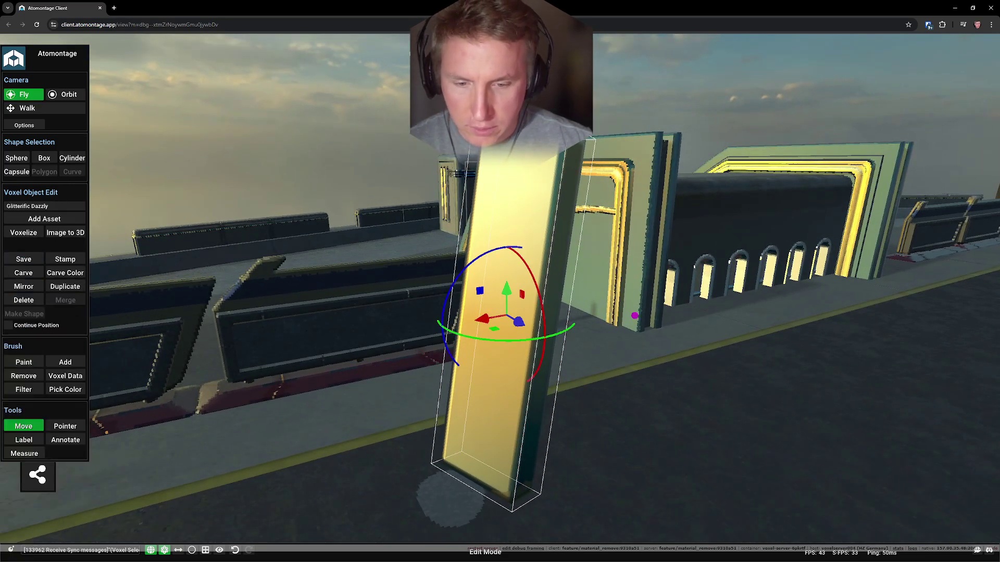
pyautogui.moveTo(454, 334); pyautogui.dragTo(450, 304)
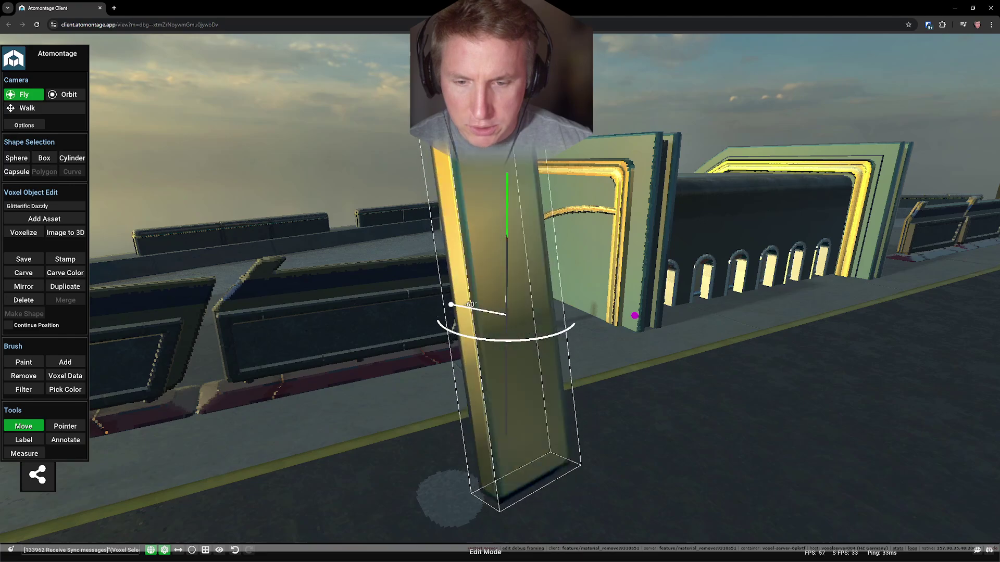
pyautogui.moveTo(451, 304); pyautogui.dragTo(495, 292)
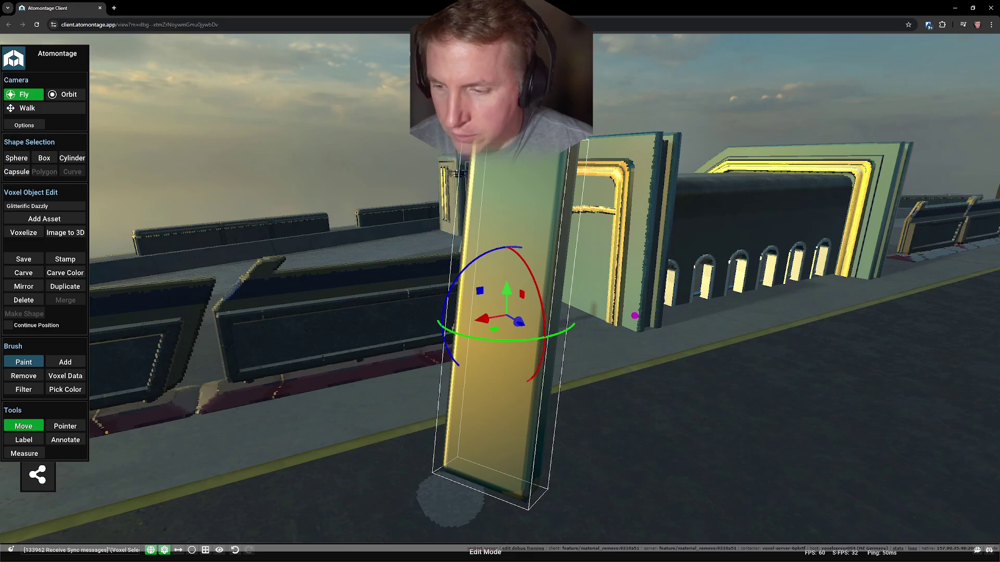
# - Carve a hole down the pillar's face with the hardness-based Remove brush
pyautogui.click(23, 376)
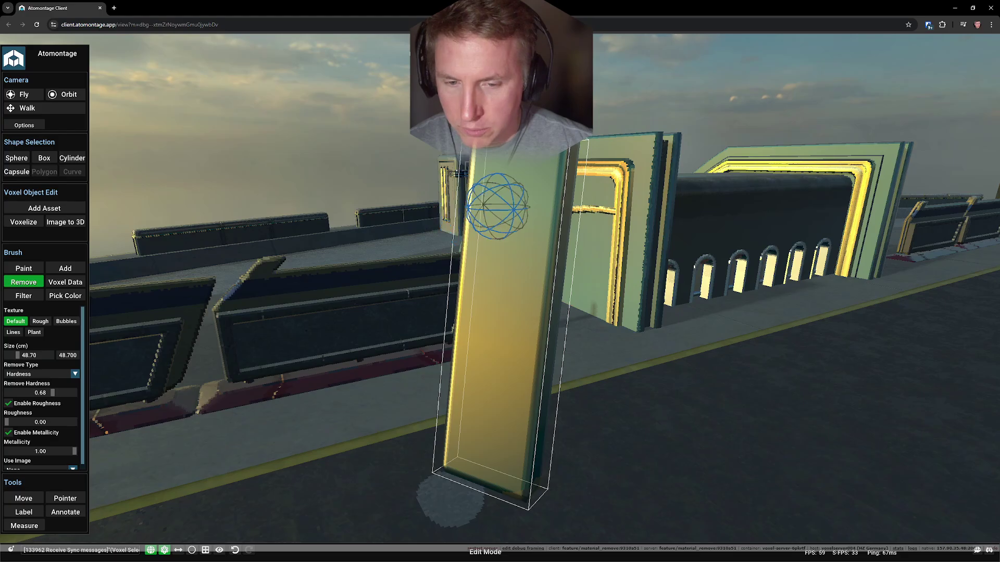
pyautogui.moveTo(516, 192); pyautogui.dragTo(524, 277)
pyautogui.press('w')
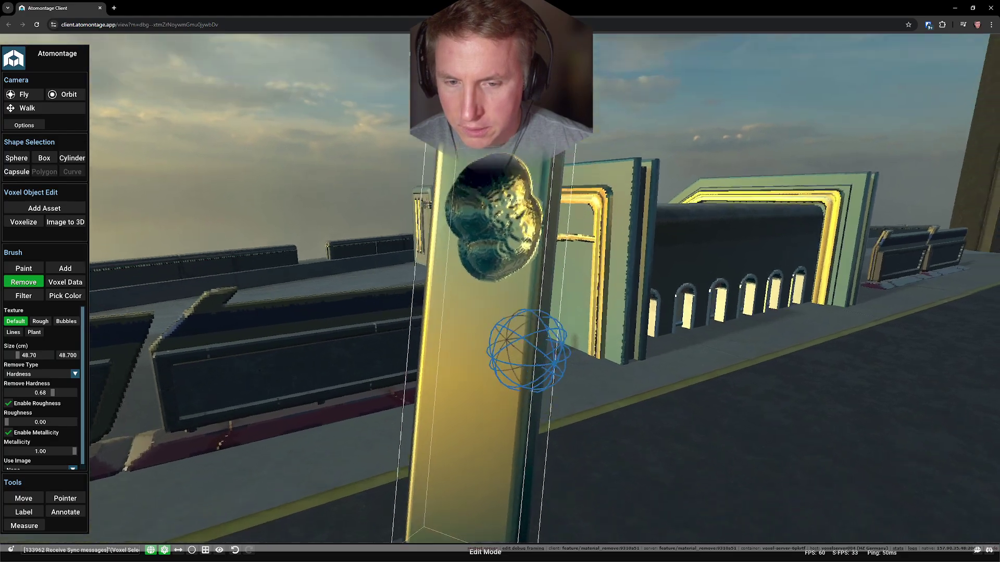
pyautogui.press('s')
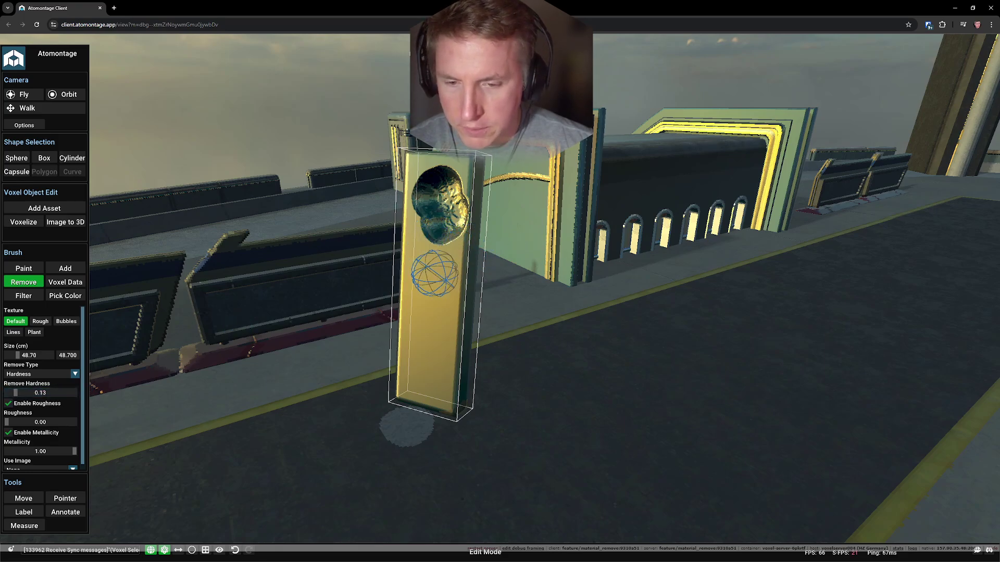
pyautogui.press('w')
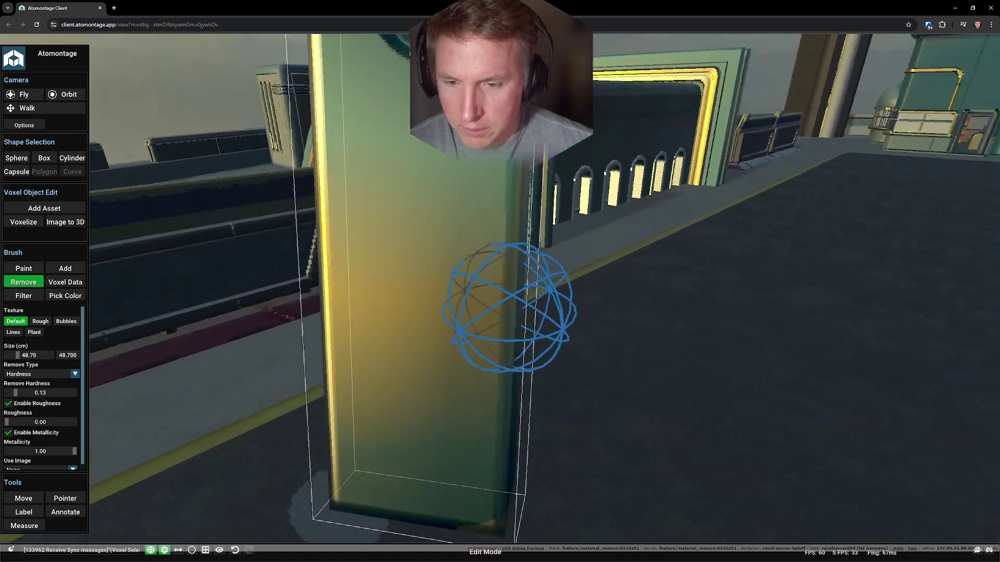
pyautogui.press('s')
pyautogui.press('a')
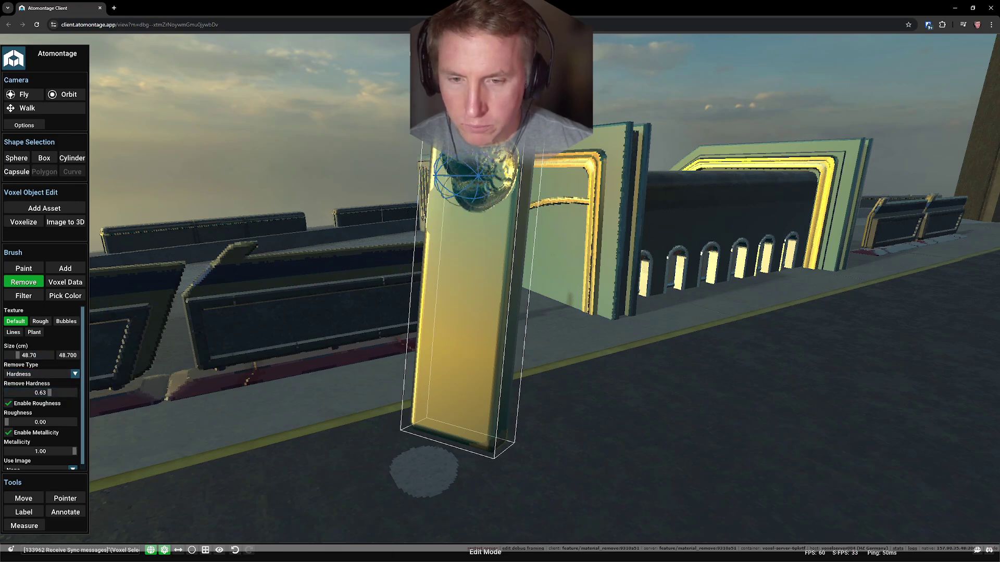
# - Carve additional material away from the top of the pillar
pyautogui.moveTo(489, 270); pyautogui.dragTo(403, 207, button='right')
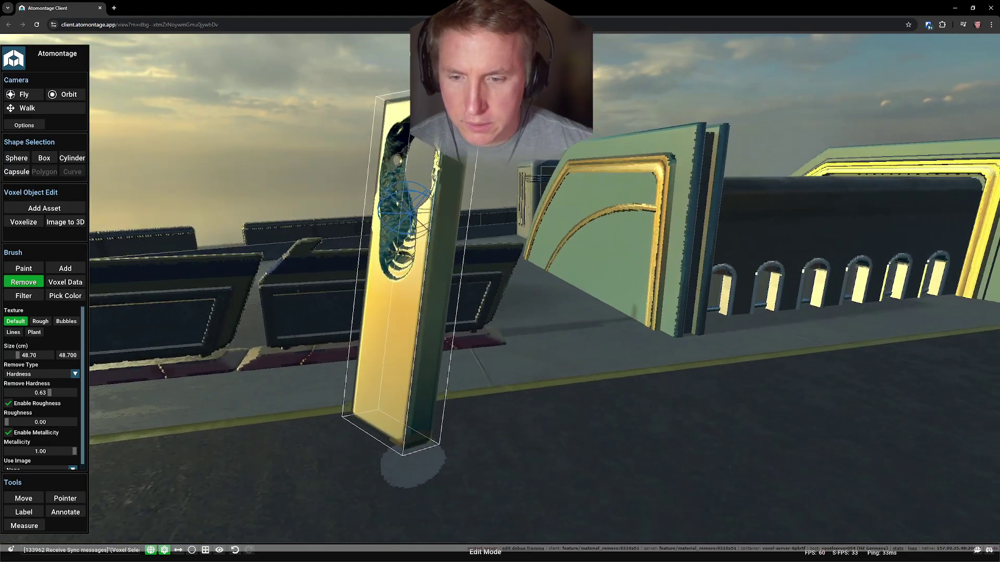
pyautogui.moveTo(401, 207); pyautogui.dragTo(402, 226)
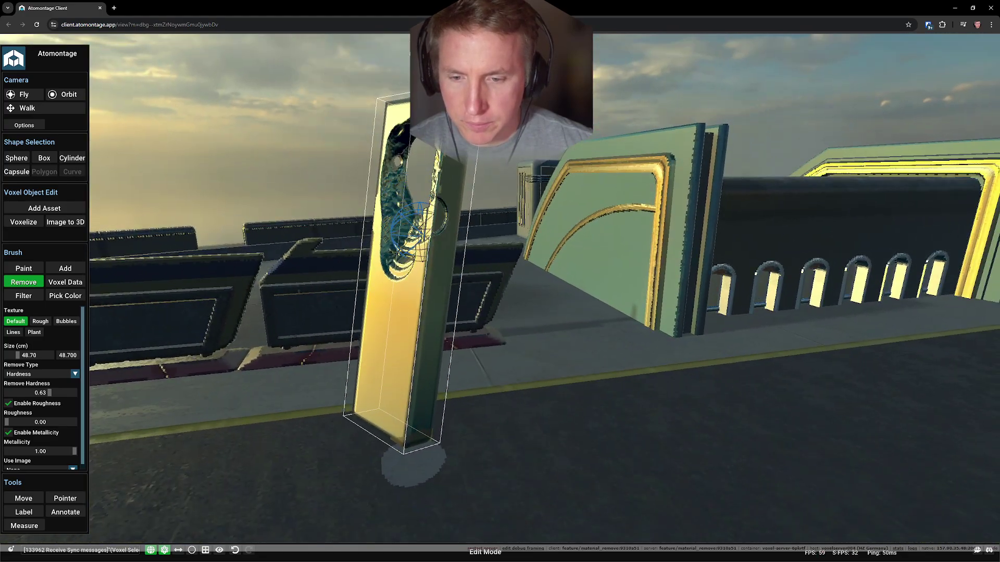
pyautogui.moveTo(402, 226)
pyautogui.mouseDown(button='right')
pyautogui.moveTo(226, 277)
pyautogui.moveTo(242, 259)
pyautogui.mouseUp(button='right')
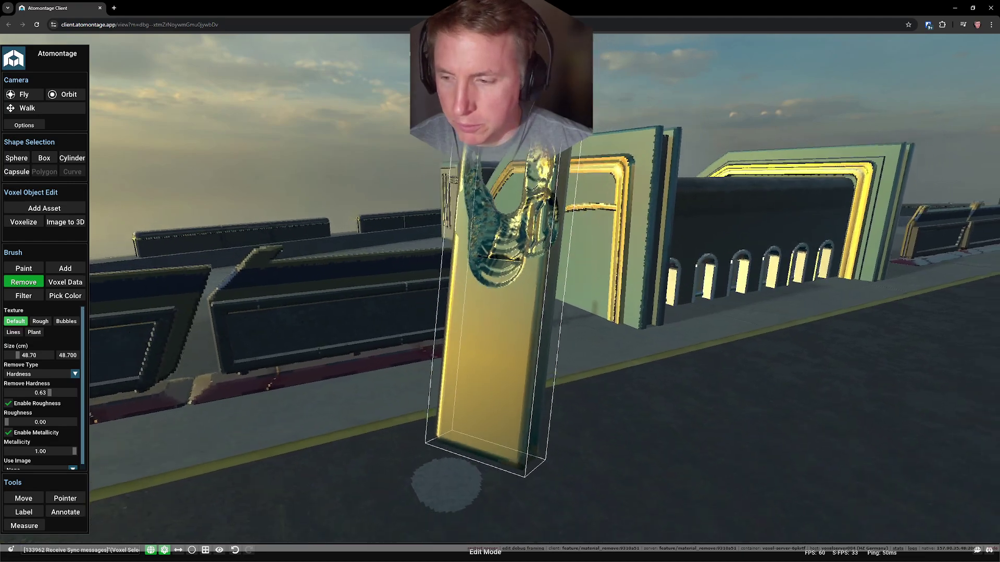
pyautogui.press('m')
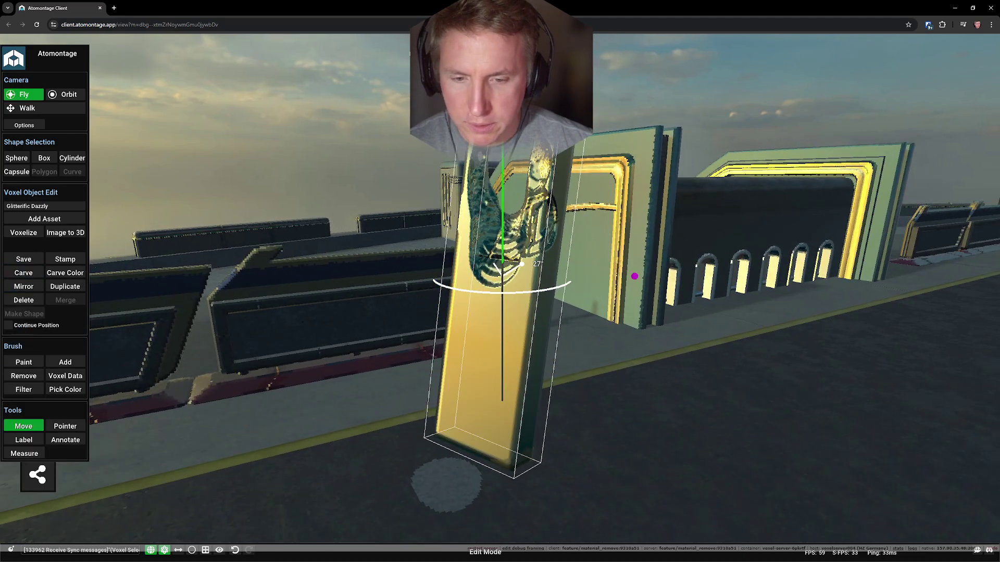
# - Rotate the pillar about its vertical axis and tilt it onto its side
pyautogui.press('r')
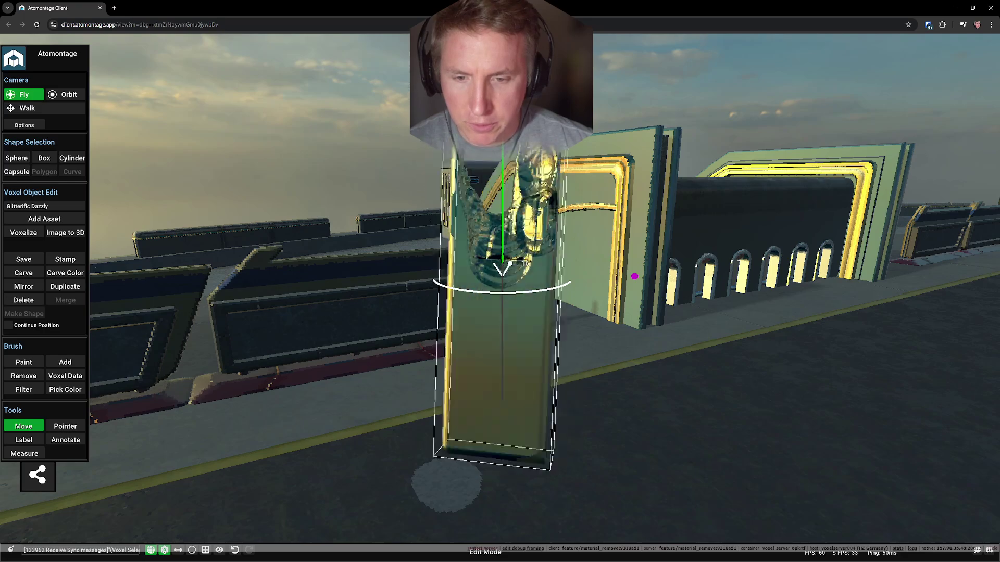
pyautogui.moveTo(513, 292)
pyautogui.mouseDown()
pyautogui.moveTo(527, 264)
pyautogui.moveTo(511, 281)
pyautogui.mouseUp()
pyautogui.press('m')
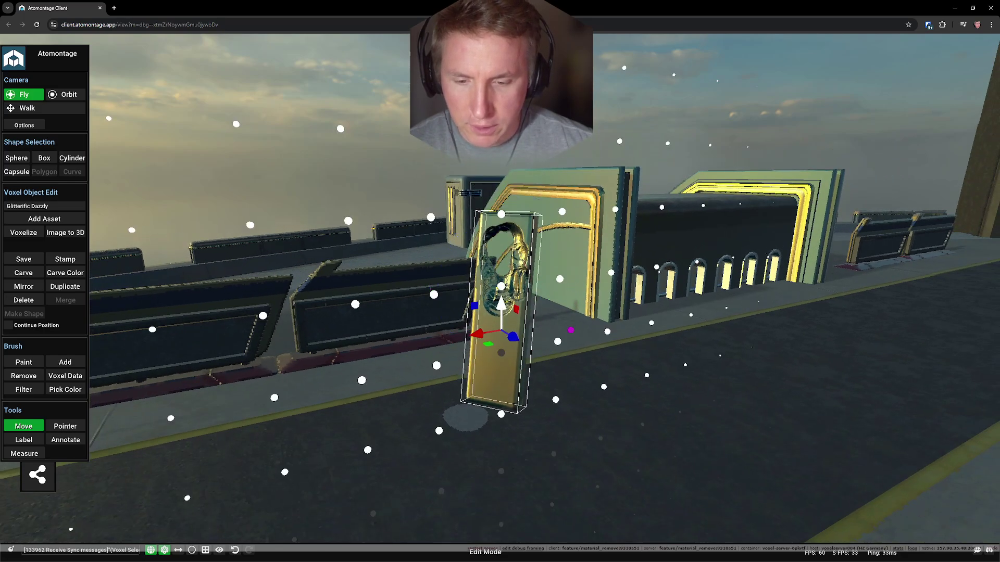
pyautogui.press('r')
pyautogui.press('f')
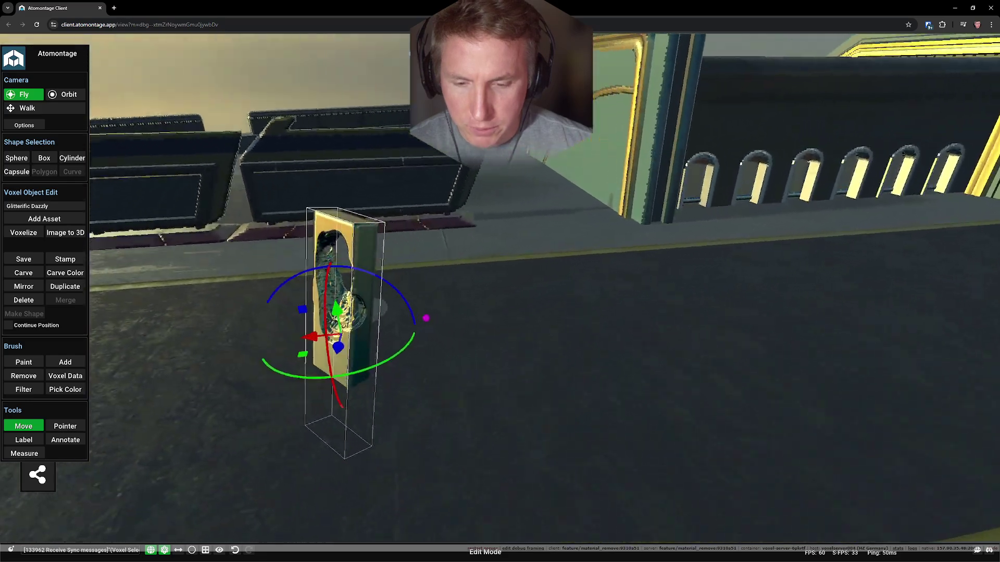
pyautogui.moveTo(498, 303); pyautogui.dragTo(516, 353)
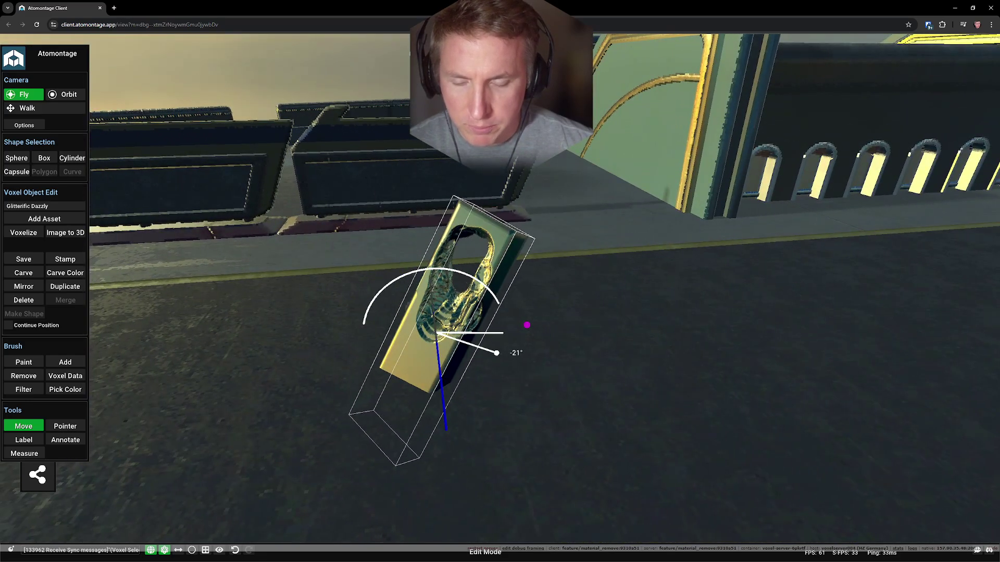
pyautogui.moveTo(547, 327); pyautogui.dragTo(524, 323, button='right')
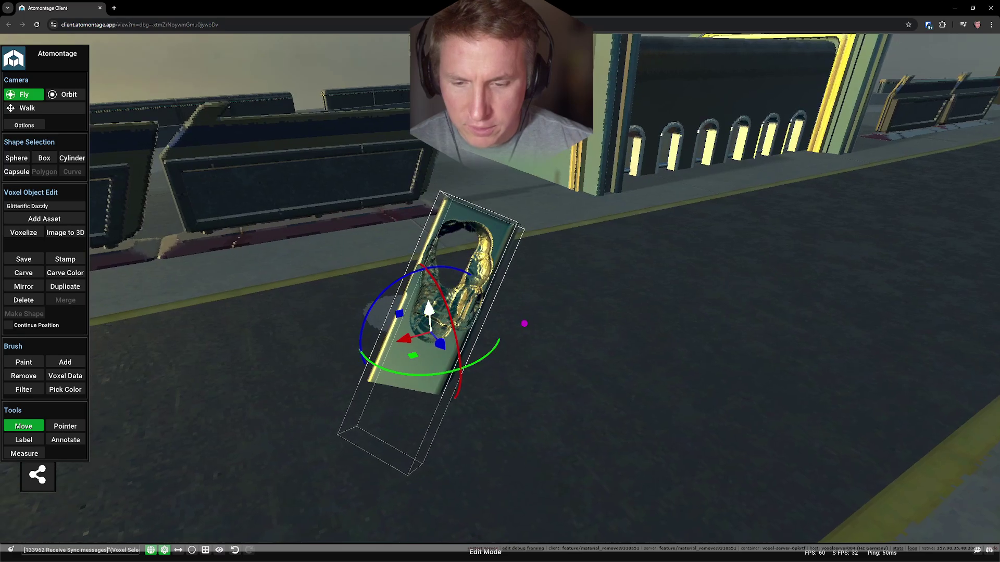
pyautogui.moveTo(524, 324); pyautogui.dragTo(523, 342)
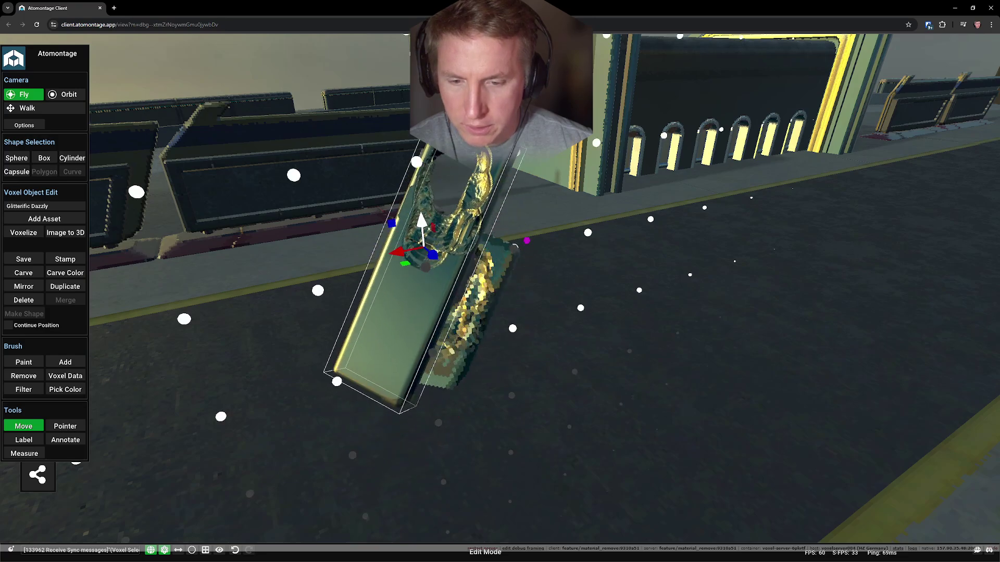
# - Lift the smooth pillar off its voxel copy and move it toward the arches
pyautogui.moveTo(523, 343); pyautogui.dragTo(500, 235)
pyautogui.moveTo(500, 234); pyautogui.dragTo(576, 243, button='right')
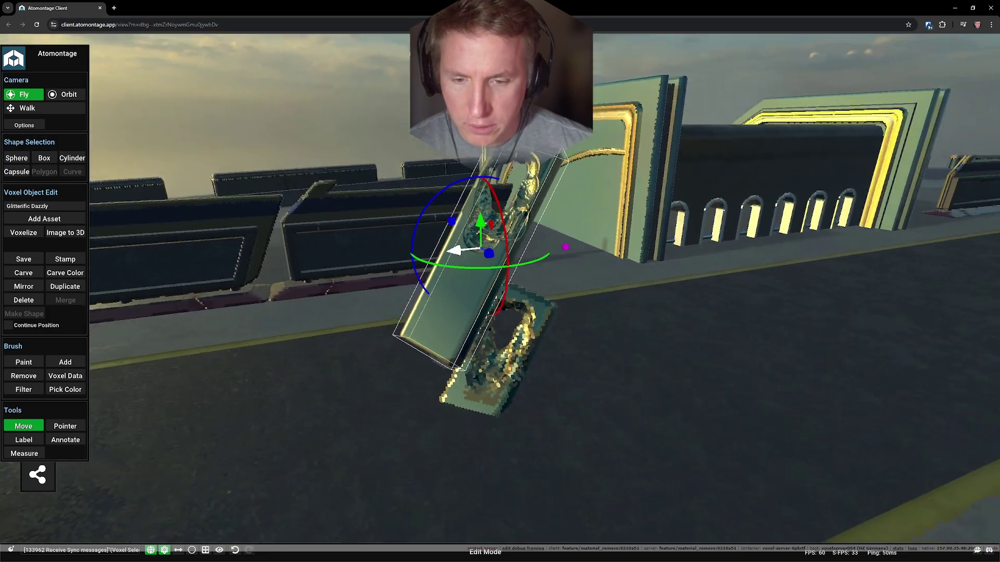
pyautogui.moveTo(576, 244); pyautogui.dragTo(769, 233)
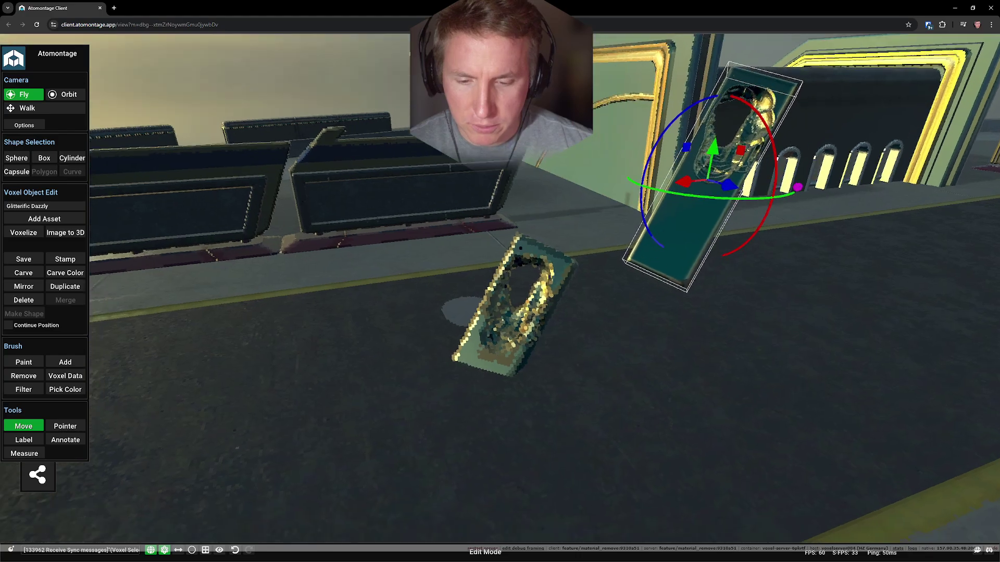
pyautogui.press('w')
pyautogui.press('a')
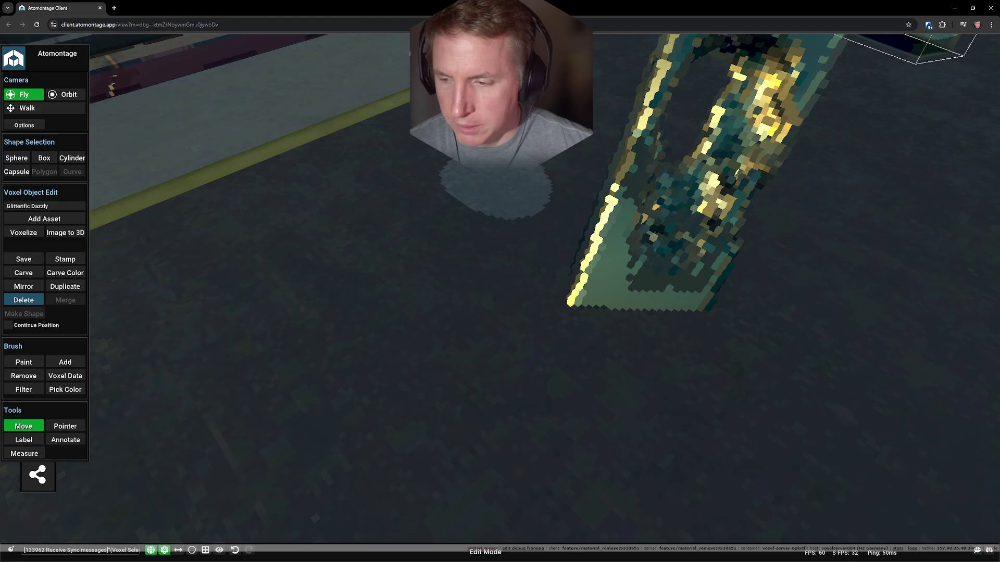
# - Set removal hardness to 0.22 and carve the mound around the plank's base
pyautogui.click(23, 375)
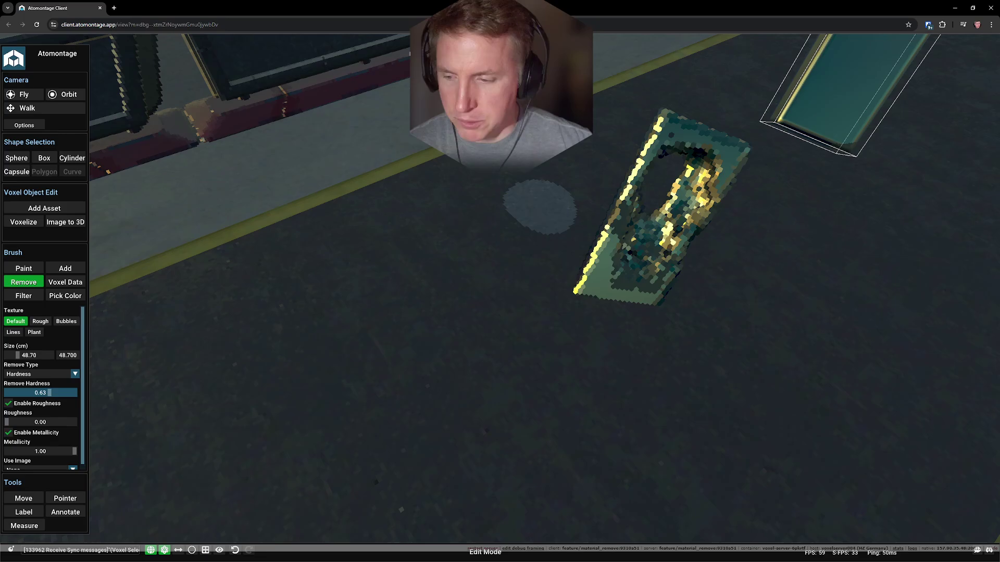
pyautogui.click(21, 392)
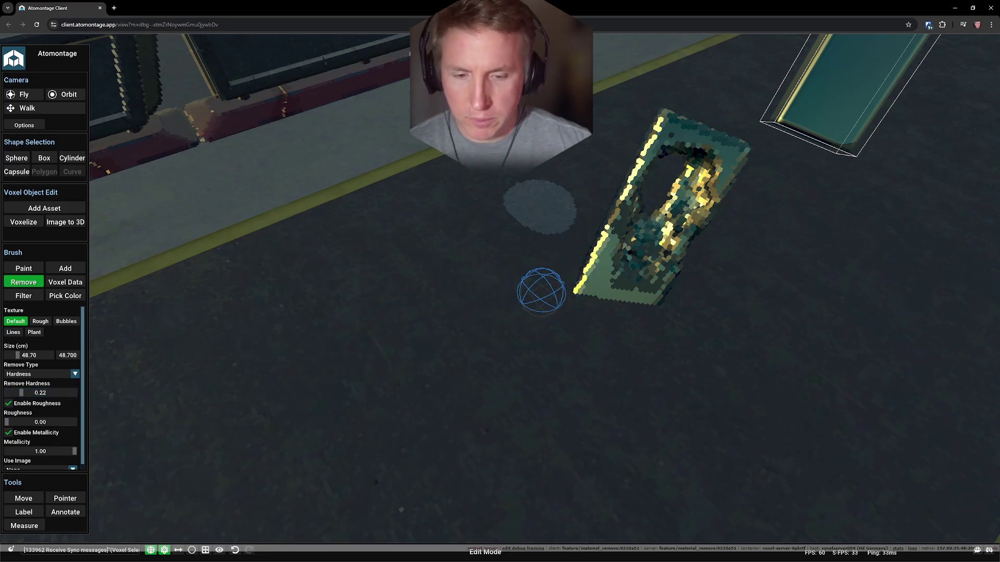
pyautogui.moveTo(602, 329)
pyautogui.mouseDown()
pyautogui.moveTo(592, 334)
pyautogui.moveTo(595, 325)
pyautogui.mouseUp()
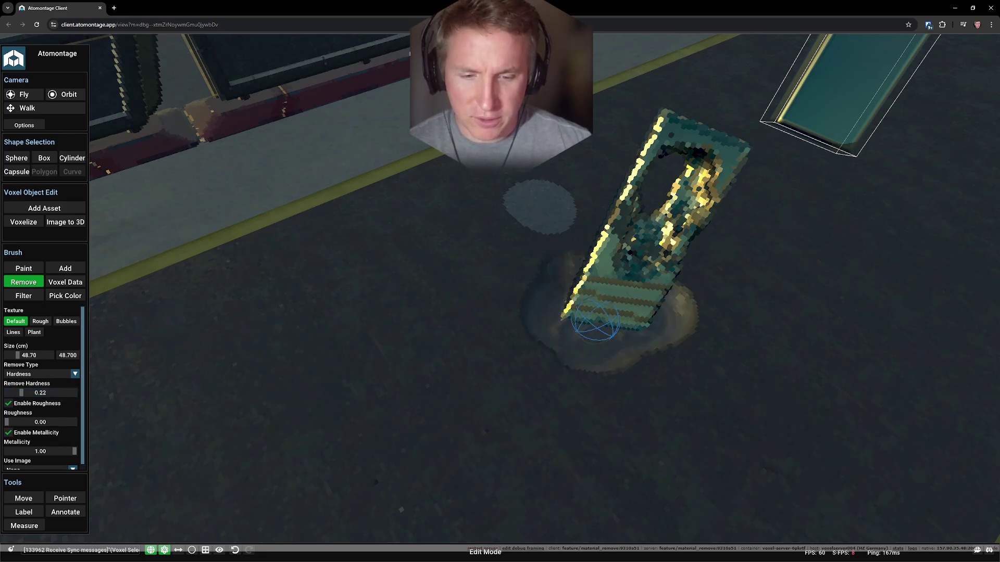
pyautogui.moveTo(676, 302); pyautogui.dragTo(630, 265)
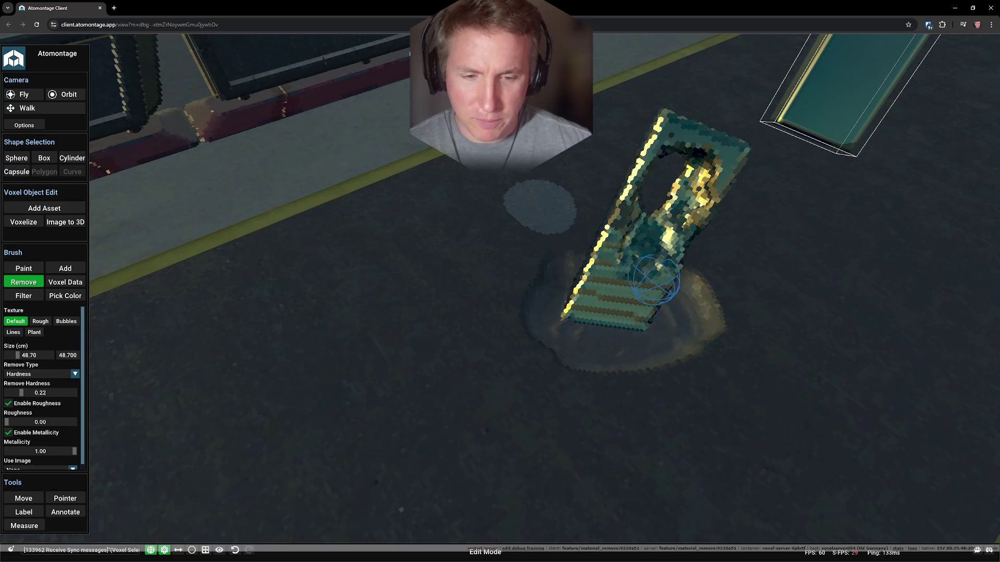
pyautogui.moveTo(674, 306); pyautogui.dragTo(670, 312)
pyautogui.moveTo(669, 312)
pyautogui.mouseDown(button='right')
pyautogui.moveTo(558, 339)
pyautogui.moveTo(514, 368)
pyautogui.moveTo(598, 290)
pyautogui.mouseUp(button='right')
# - Carve craters into the ground beside and along the plank's base
pyautogui.moveTo(599, 290)
pyautogui.mouseDown()
pyautogui.moveTo(468, 290)
pyautogui.moveTo(409, 322)
pyautogui.moveTo(430, 223)
pyautogui.moveTo(402, 261)
pyautogui.mouseUp()
pyautogui.moveTo(402, 261)
pyautogui.mouseDown(button='right')
pyautogui.moveTo(585, 290)
pyautogui.moveTo(534, 248)
pyautogui.mouseUp(button='right')
pyautogui.moveTo(534, 248)
pyautogui.mouseDown()
pyautogui.moveTo(538, 290)
pyautogui.moveTo(578, 375)
pyautogui.mouseUp()
pyautogui.moveTo(578, 374)
pyautogui.mouseDown(button='right')
pyautogui.moveTo(681, 267)
pyautogui.moveTo(223, 442)
pyautogui.mouseUp(button='right')
pyautogui.scroll(-5, 222, 441)
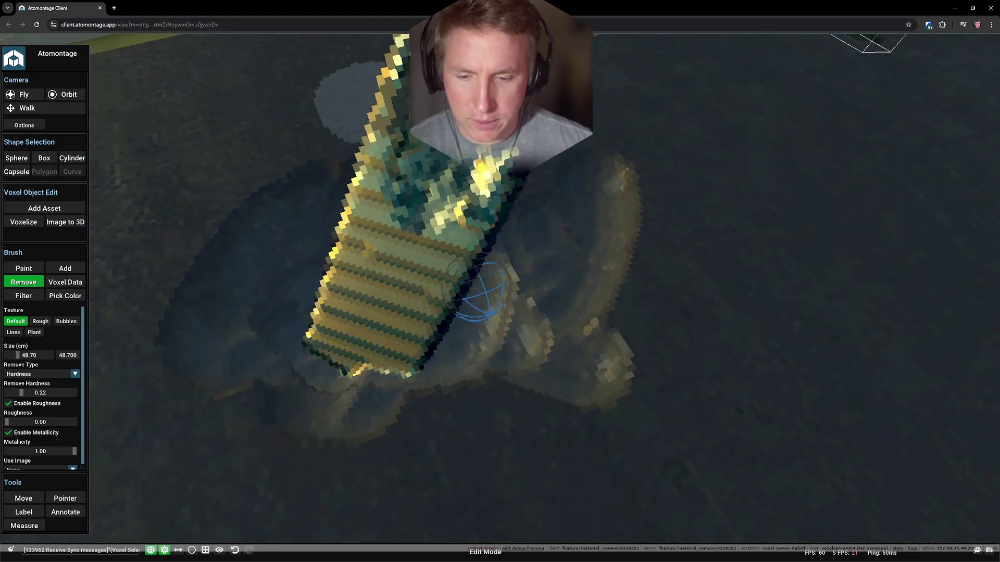
# - Carve a curved trench into the mound next to the plank
pyautogui.moveTo(425, 346)
pyautogui.mouseDown(button='right')
pyautogui.moveTo(370, 312)
pyautogui.moveTo(446, 234)
pyautogui.moveTo(479, 290)
pyautogui.moveTo(597, 248)
pyautogui.mouseUp(button='right')
pyautogui.moveTo(524, 334); pyautogui.dragTo(572, 361, button='right')
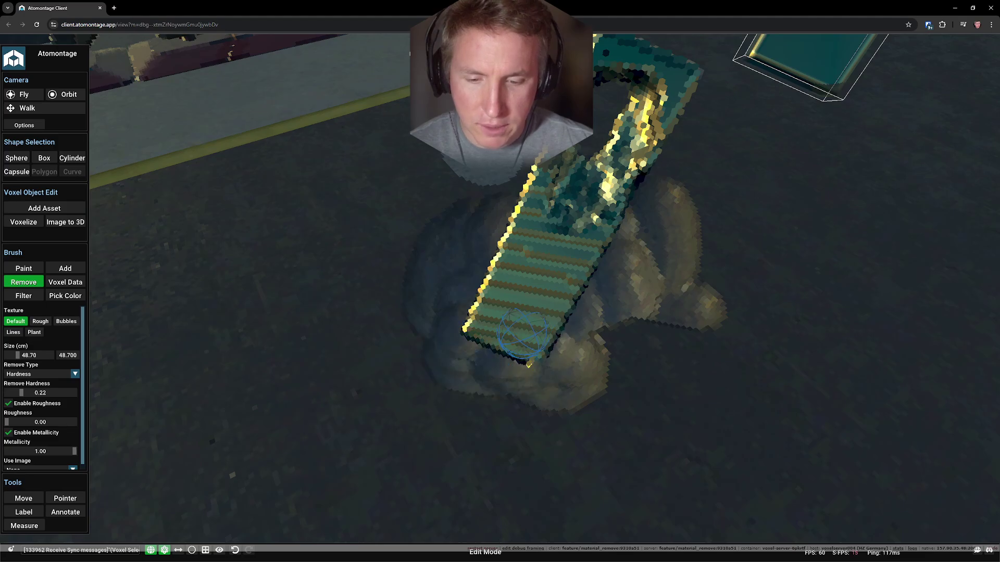
pyautogui.moveTo(520, 336)
pyautogui.mouseDown(button='right')
pyautogui.moveTo(750, 357)
pyautogui.moveTo(535, 297)
pyautogui.mouseUp(button='right')
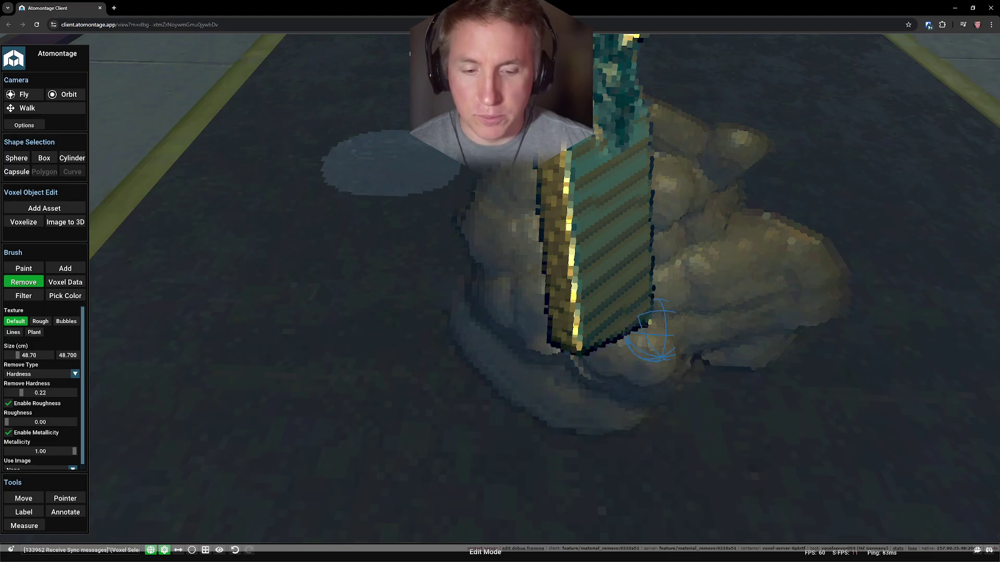
pyautogui.moveTo(550, 365); pyautogui.dragTo(460, 344, button='right')
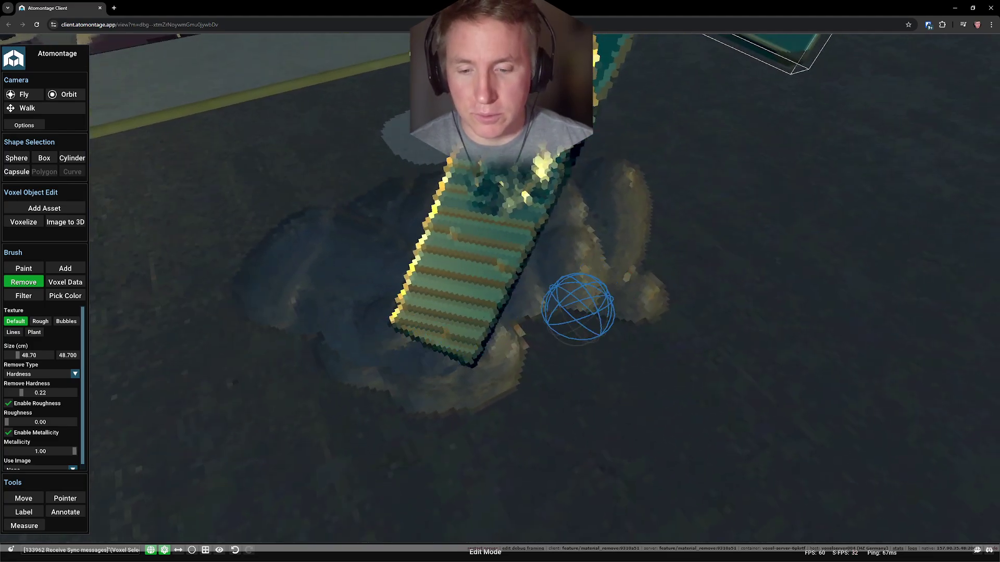
pyautogui.moveTo(548, 322)
pyautogui.mouseDown()
pyautogui.moveTo(480, 390)
pyautogui.moveTo(335, 318)
pyautogui.moveTo(391, 412)
pyautogui.moveTo(527, 356)
pyautogui.mouseUp()
pyautogui.moveTo(574, 252)
pyautogui.mouseDown(button='right')
pyautogui.moveTo(424, 309)
pyautogui.moveTo(424, 264)
pyautogui.moveTo(423, 319)
pyautogui.moveTo(449, 269)
pyautogui.moveTo(330, 223)
pyautogui.moveTo(479, 223)
pyautogui.moveTo(739, 310)
pyautogui.moveTo(703, 297)
pyautogui.moveTo(719, 279)
pyautogui.moveTo(632, 316)
pyautogui.moveTo(432, 219)
pyautogui.mouseUp(button='right')
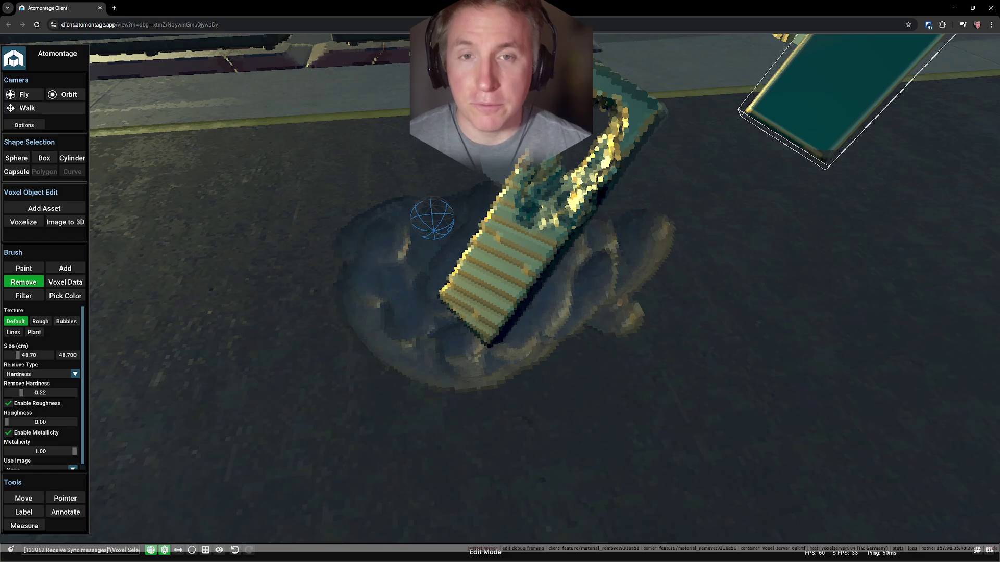
pyautogui.scroll(3, 432, 219)
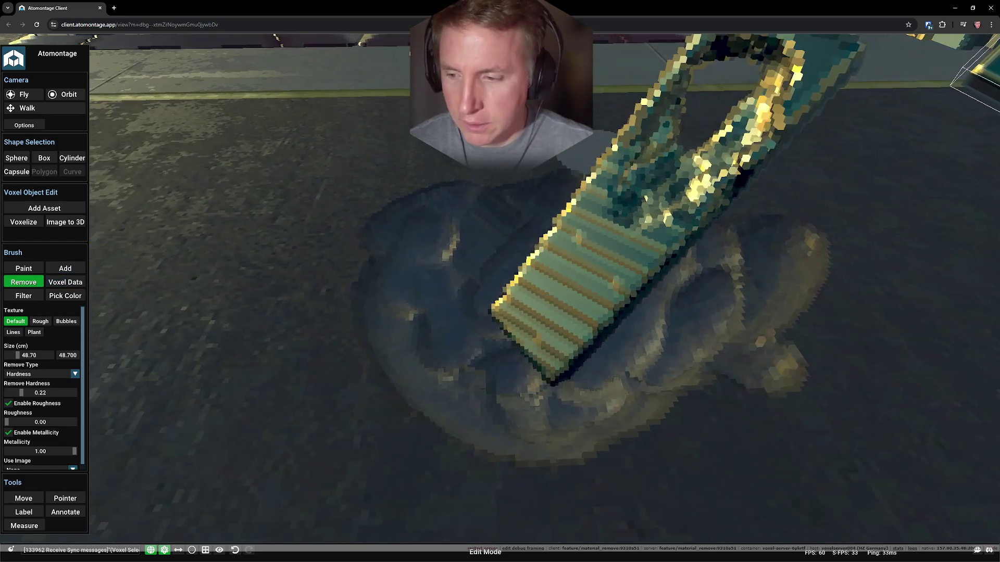
# - Raise removal hardness to 0.67 and carve a large hole through the gold plank
pyautogui.click(53, 393)
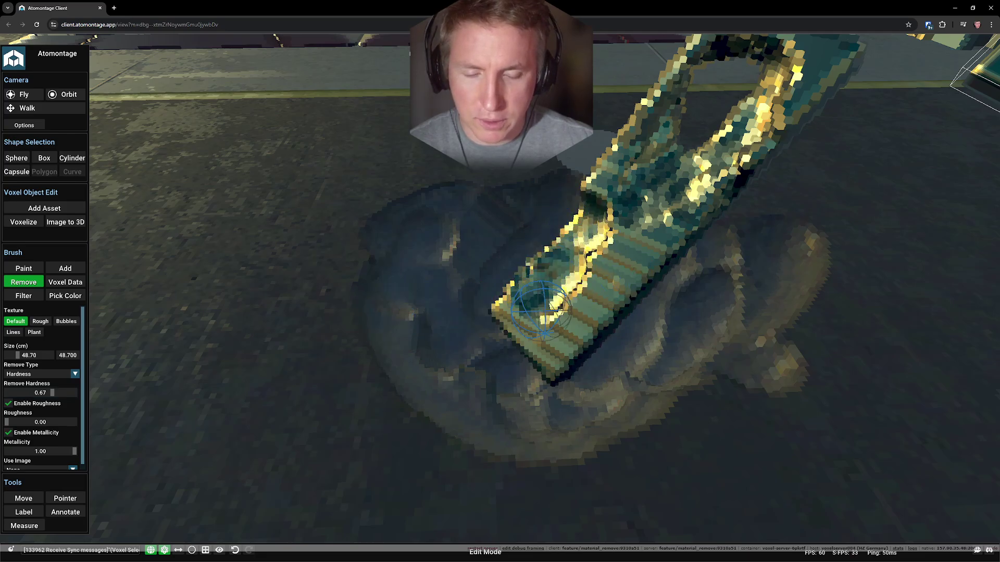
pyautogui.moveTo(578, 355); pyautogui.dragTo(664, 324, button='right')
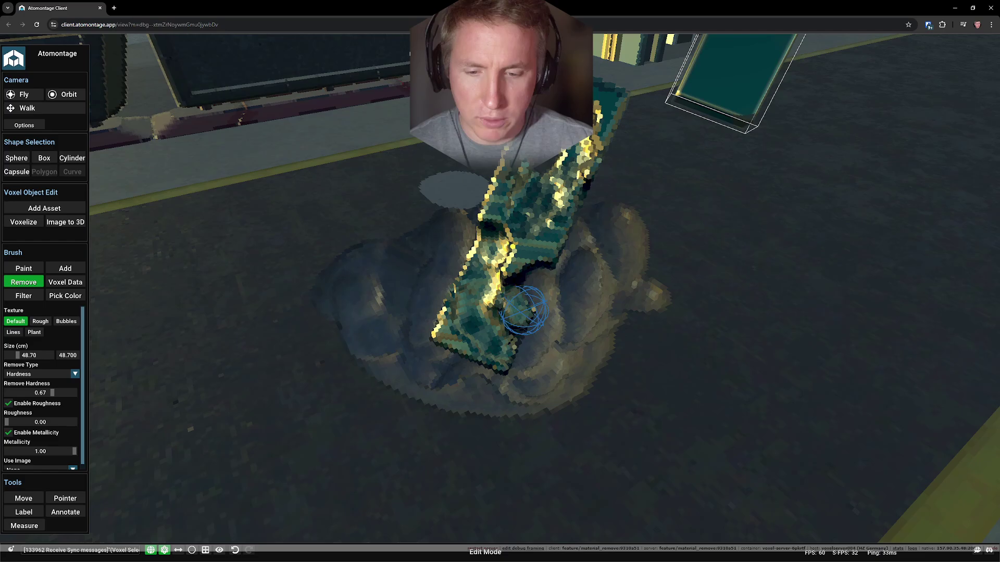
pyautogui.moveTo(526, 311); pyautogui.dragTo(576, 286)
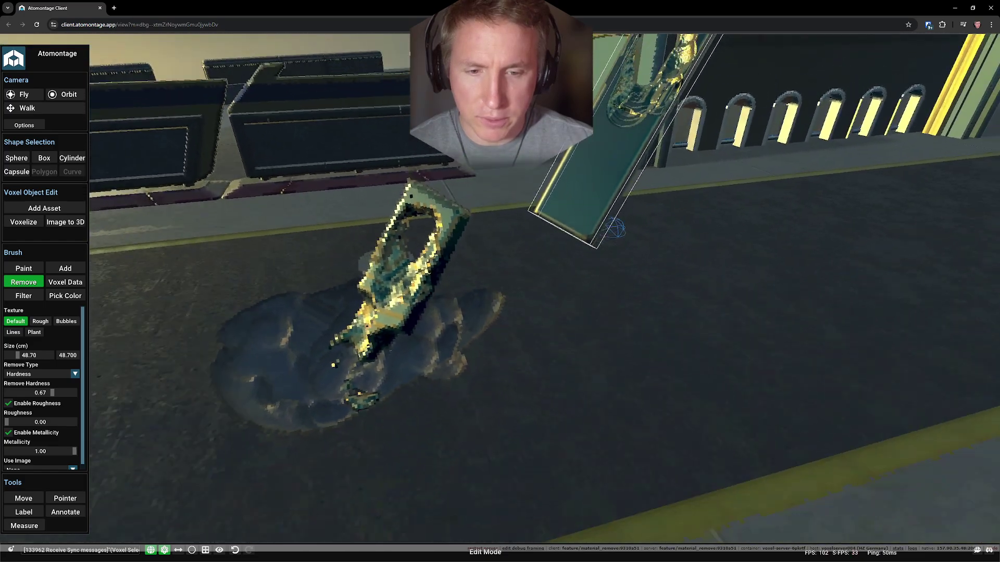
pyautogui.moveTo(614, 227)
pyautogui.mouseDown(button='right')
pyautogui.moveTo(745, 239)
pyautogui.moveTo(707, 181)
pyautogui.mouseUp(button='right')
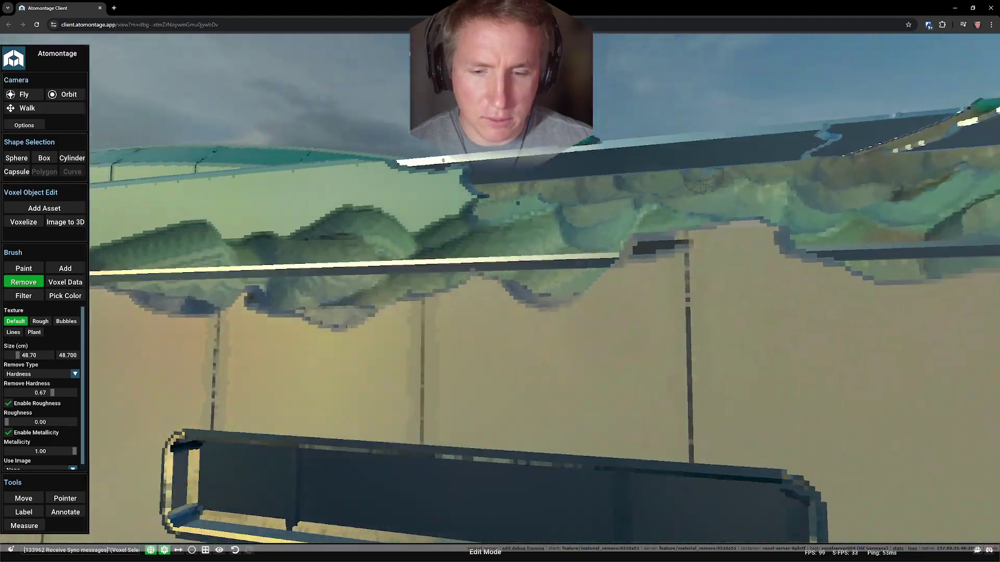
# - Carve a bumpy trench along the top edge of the building wall
pyautogui.moveTo(492, 290)
pyautogui.mouseDown(button='right')
pyautogui.moveTo(455, 334)
pyautogui.moveTo(536, 290)
pyautogui.mouseUp(button='right')
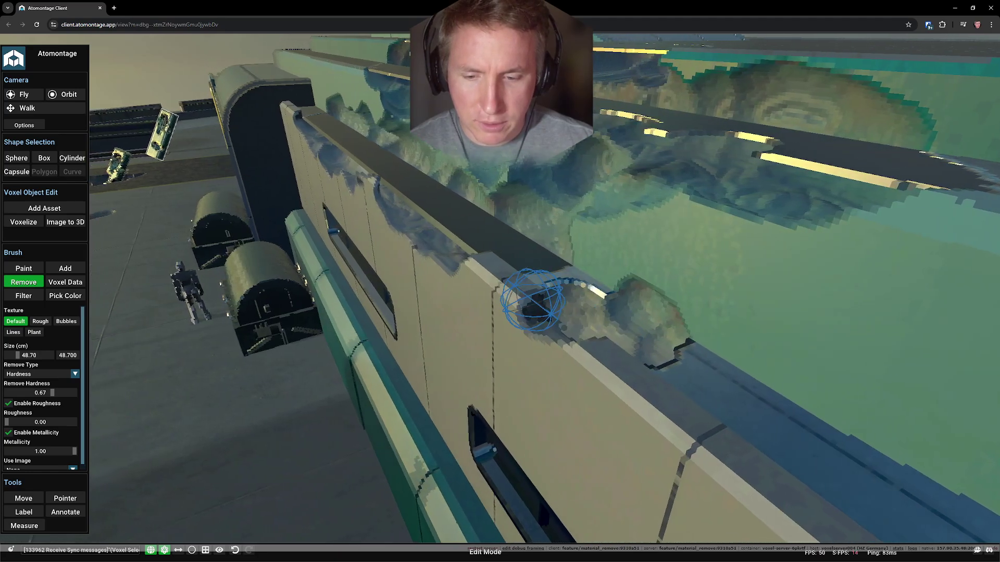
pyautogui.moveTo(536, 290); pyautogui.dragTo(624, 383)
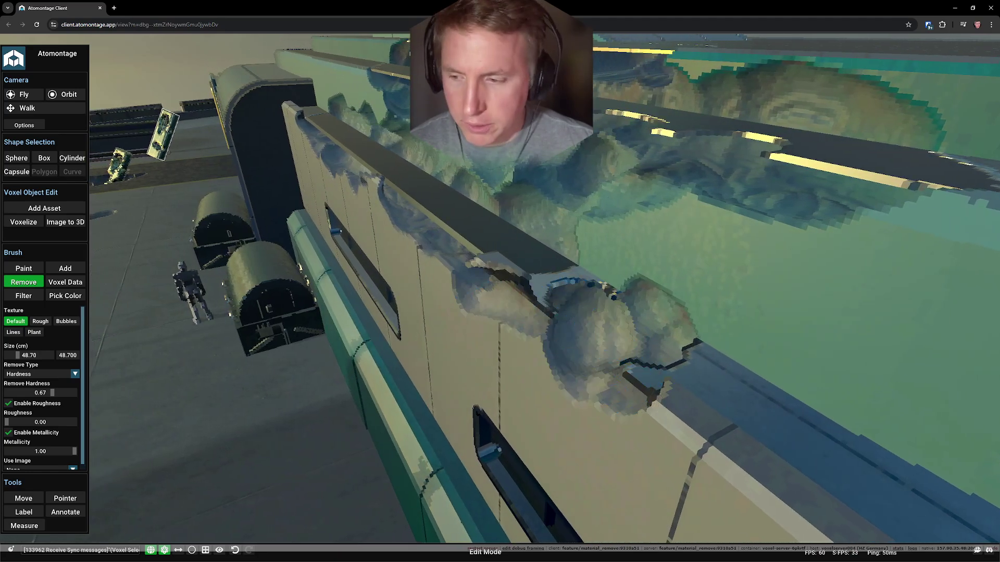
pyautogui.moveTo(582, 301)
pyautogui.mouseDown(button='right')
pyautogui.moveTo(435, 358)
pyautogui.moveTo(414, 309)
pyautogui.mouseUp(button='right')
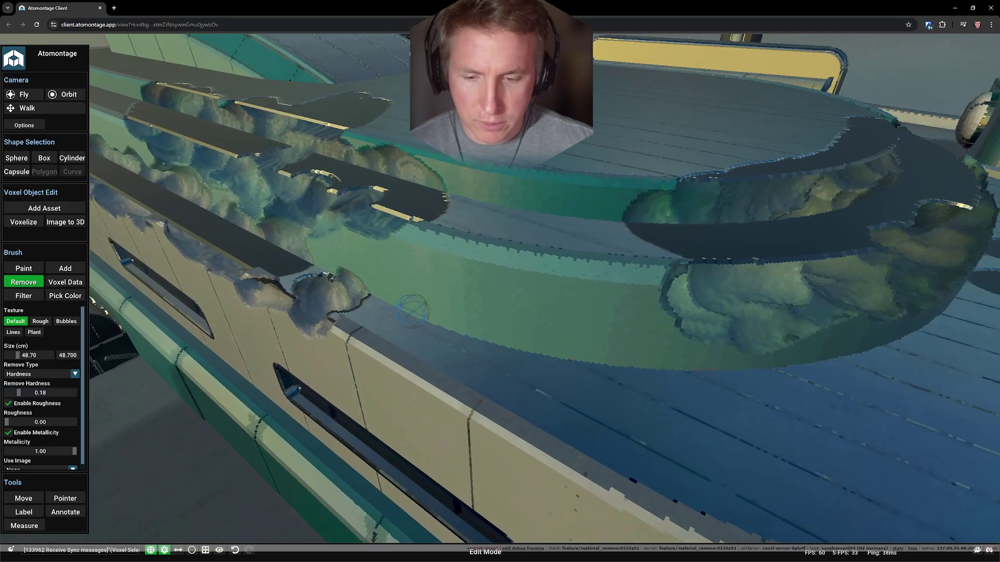
pyautogui.moveTo(381, 314); pyautogui.dragTo(379, 364)
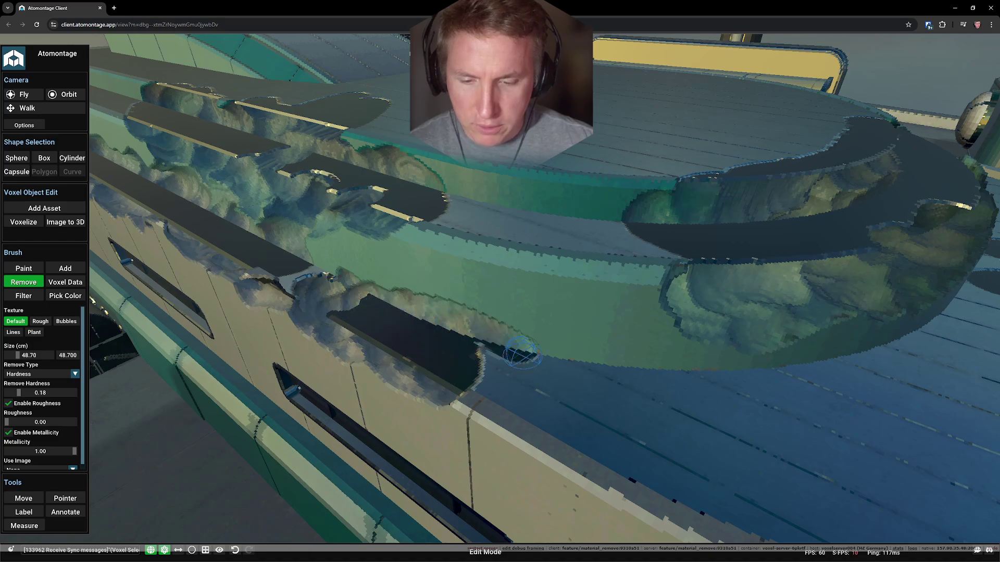
pyautogui.moveTo(522, 354); pyautogui.dragTo(510, 354)
pyautogui.moveTo(480, 367)
pyautogui.mouseDown(button='right')
pyautogui.moveTo(558, 357)
pyautogui.moveTo(698, 384)
pyautogui.moveTo(747, 348)
pyautogui.moveTo(710, 312)
pyautogui.moveTo(455, 230)
pyautogui.mouseUp(button='right')
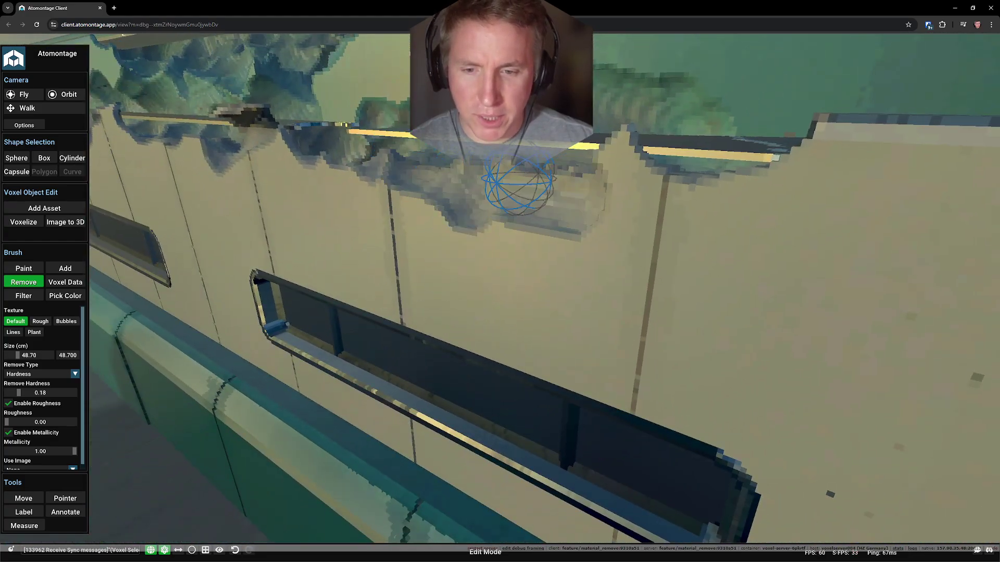
pyautogui.moveTo(435, 274); pyautogui.dragTo(420, 272, button='right')
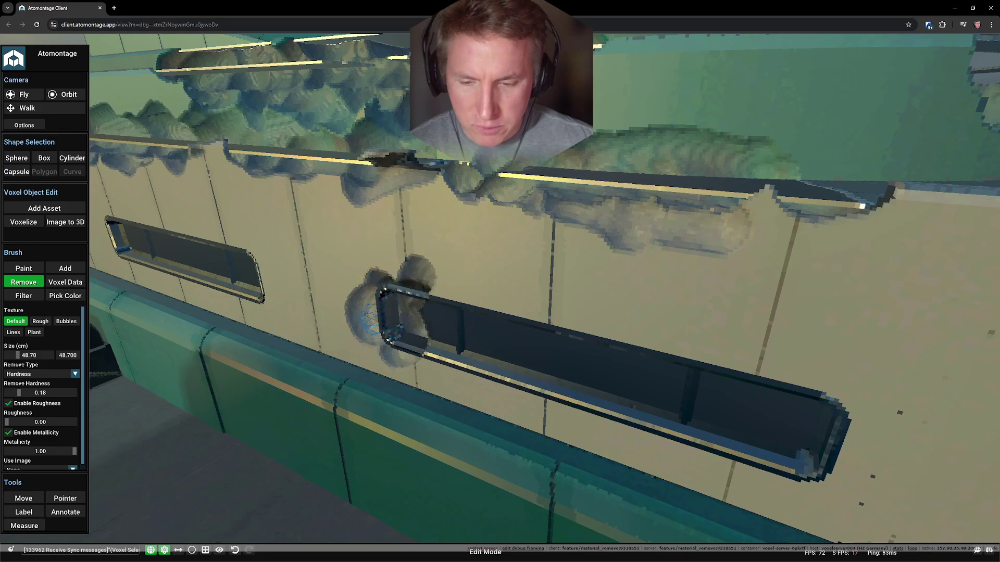
pyautogui.moveTo(371, 317); pyautogui.dragTo(438, 312)
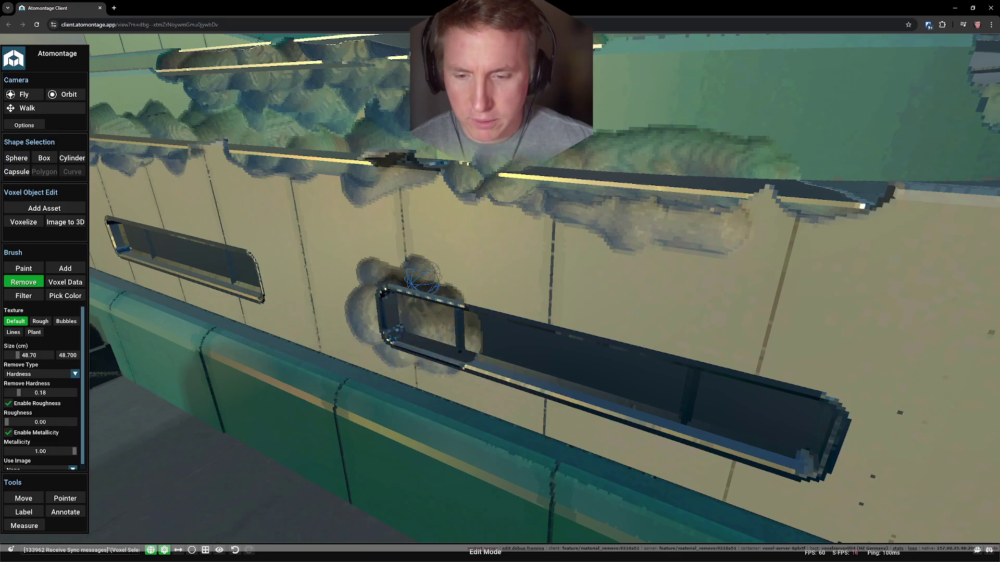
pyautogui.moveTo(420, 275)
pyautogui.mouseDown()
pyautogui.moveTo(502, 379)
pyautogui.moveTo(569, 362)
pyautogui.mouseUp()
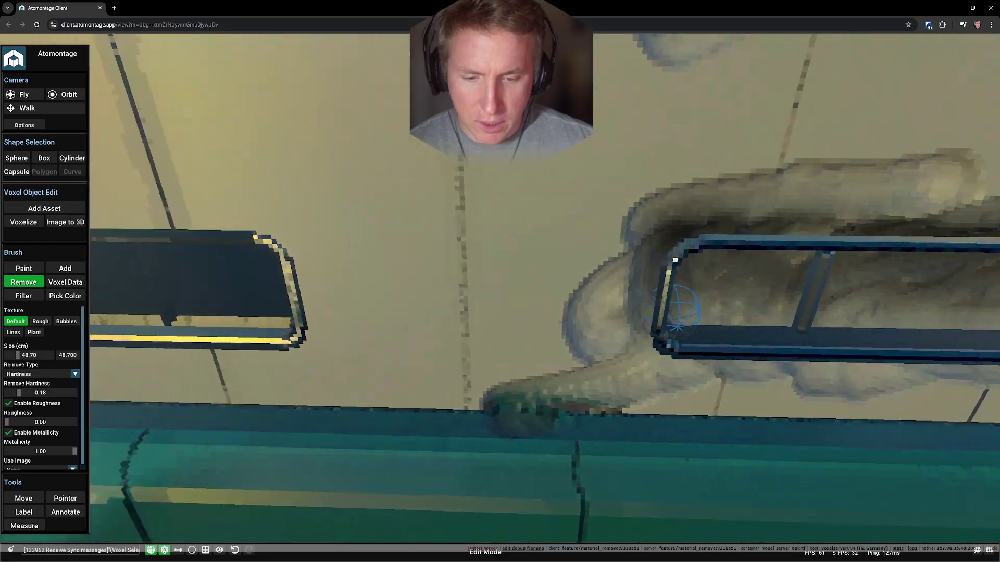
pyautogui.moveTo(389, 332)
pyautogui.mouseDown(button='right')
pyautogui.moveTo(656, 316)
pyautogui.moveTo(570, 291)
pyautogui.mouseUp(button='right')
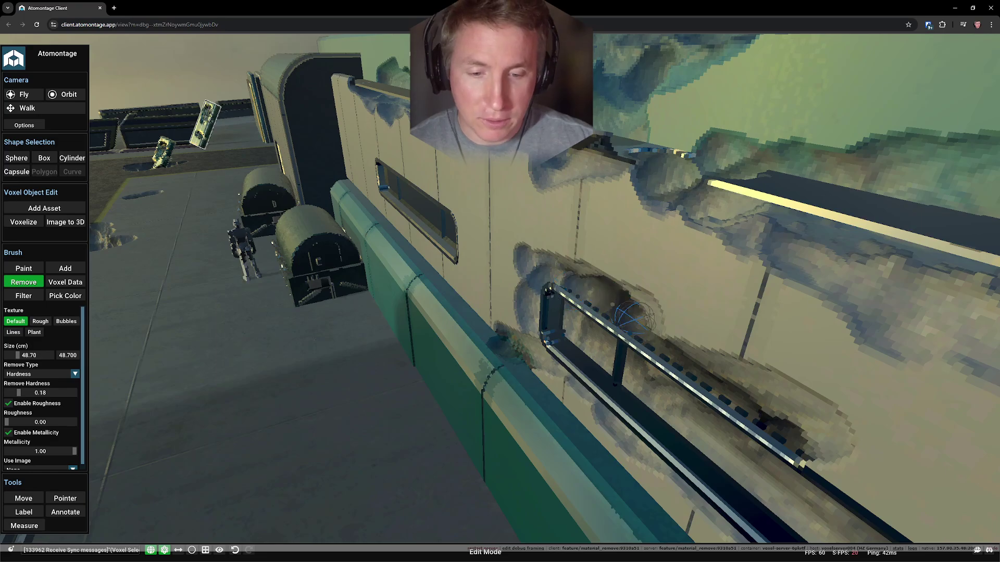
pyautogui.moveTo(633, 316); pyautogui.dragTo(703, 273, button='right')
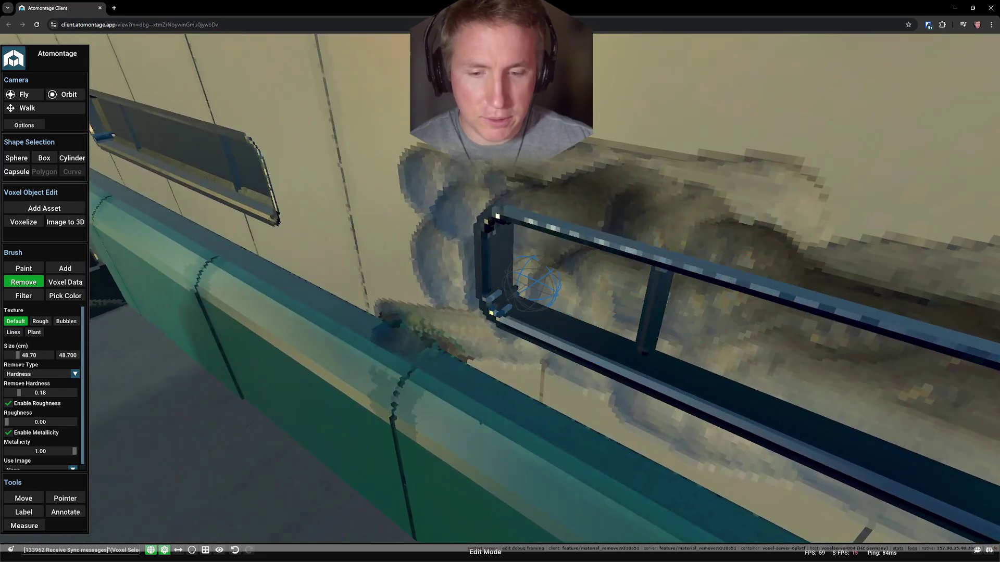
pyautogui.moveTo(576, 287); pyautogui.dragTo(573, 270, button='right')
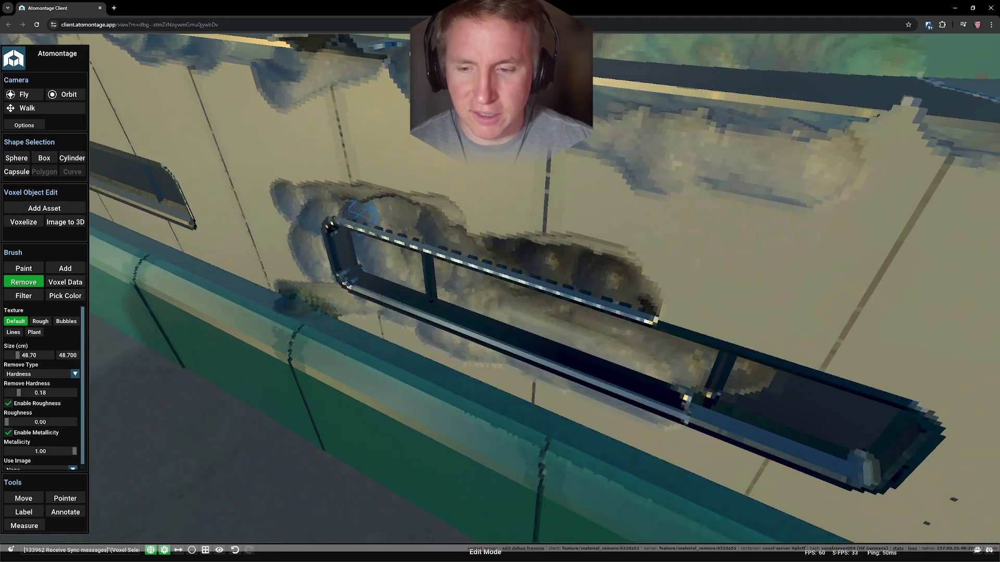
pyautogui.moveTo(363, 210)
pyautogui.mouseDown(button='right')
pyautogui.moveTo(576, 228)
pyautogui.moveTo(363, 273)
pyautogui.mouseUp(button='right')
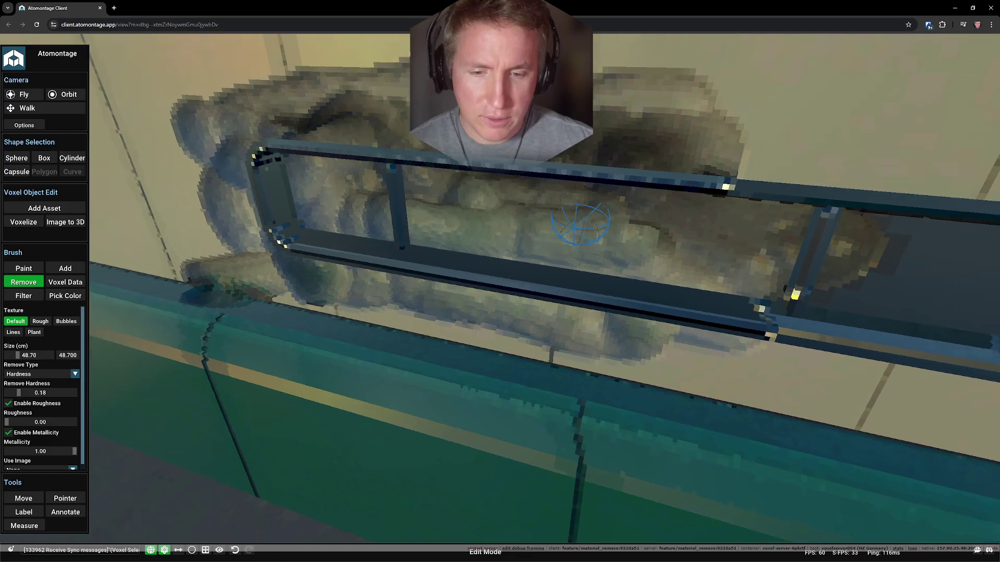
pyautogui.moveTo(461, 223); pyautogui.dragTo(473, 219, button='right')
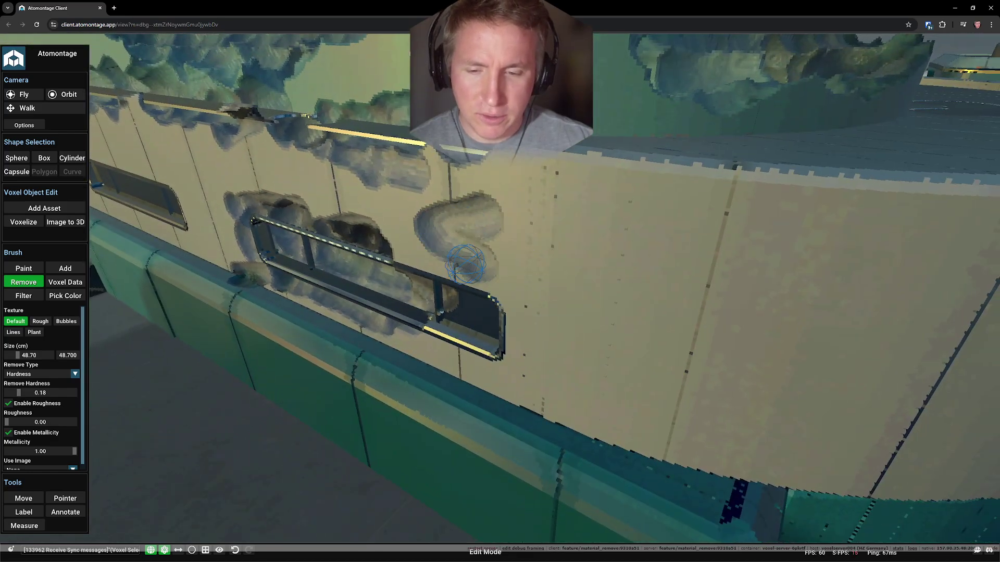
pyautogui.moveTo(430, 265); pyautogui.dragTo(692, 224, button='right')
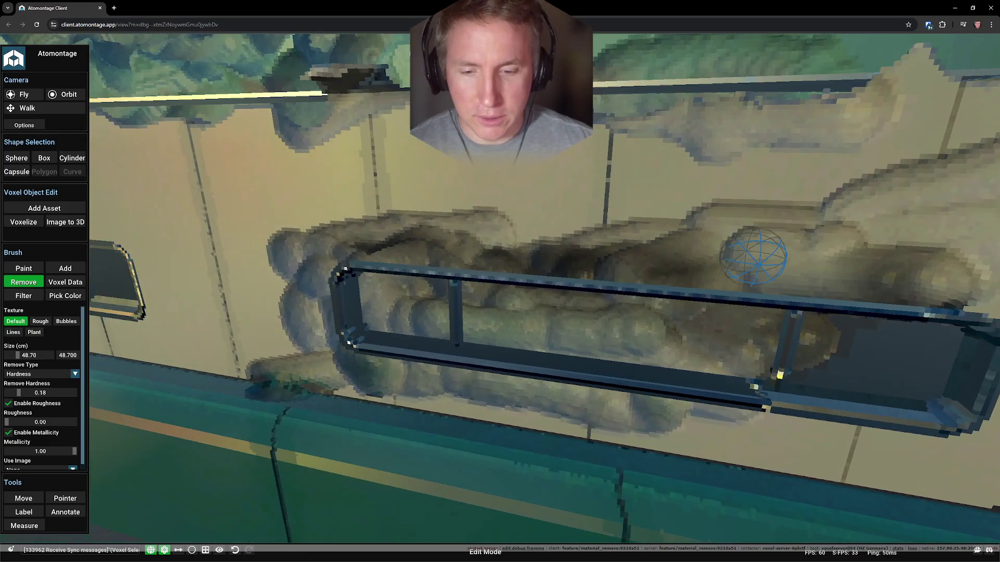
pyautogui.moveTo(656, 270); pyautogui.dragTo(594, 343, button='right')
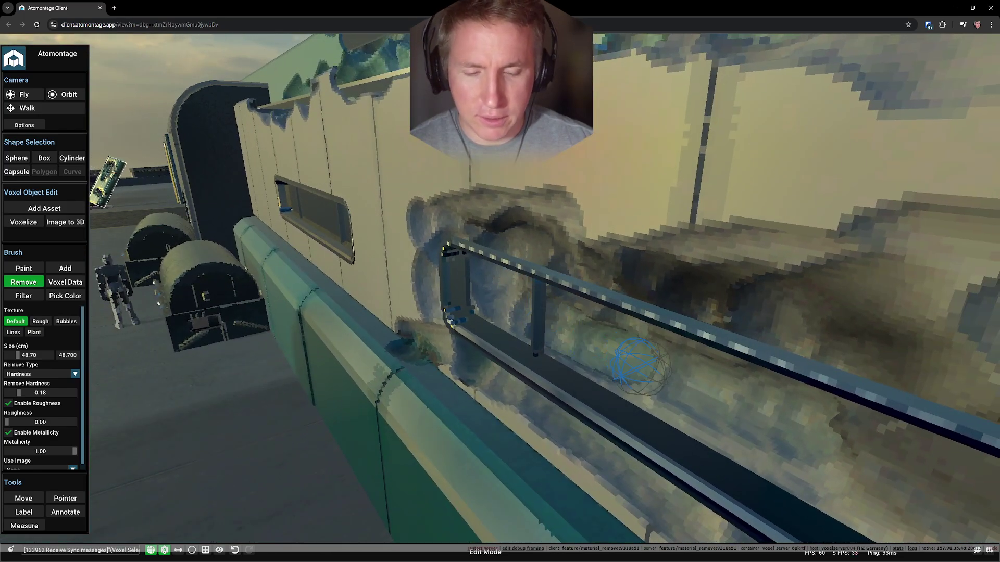
pyautogui.press('s')
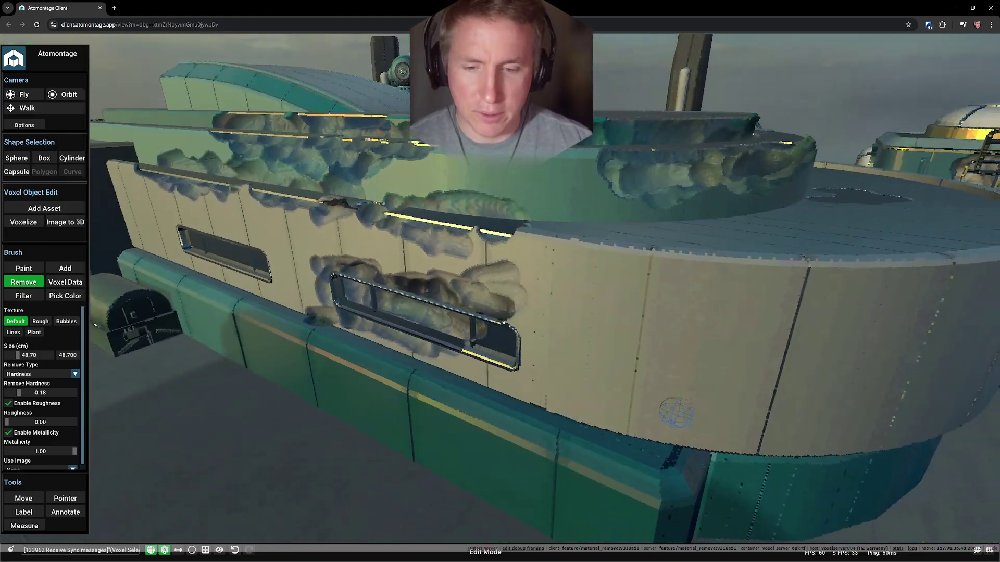
pyautogui.moveTo(676, 412)
pyautogui.mouseDown(button='right')
pyautogui.moveTo(733, 344)
pyautogui.moveTo(603, 321)
pyautogui.mouseUp(button='right')
pyautogui.press('w')
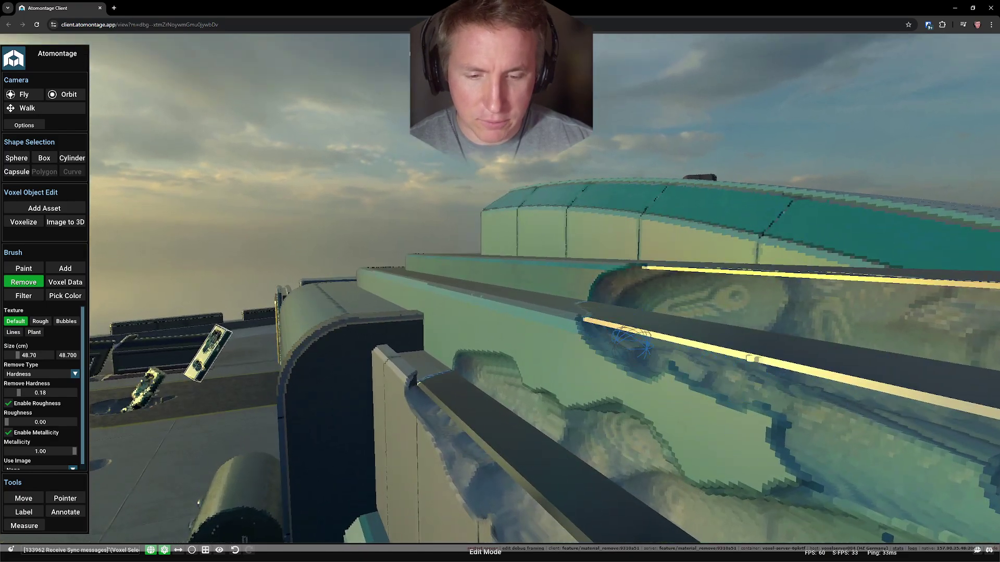
pyautogui.press('s')
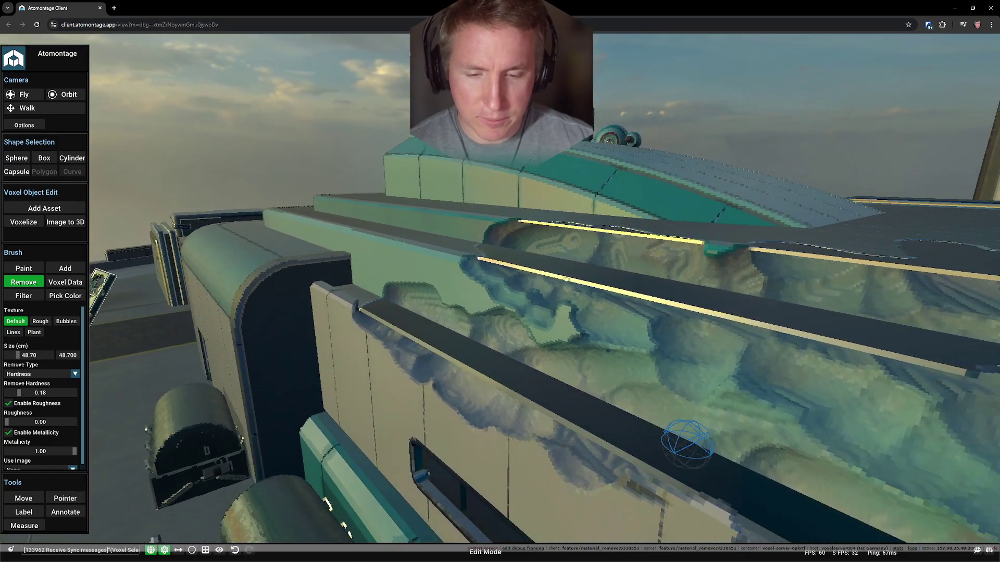
pyautogui.press('d')
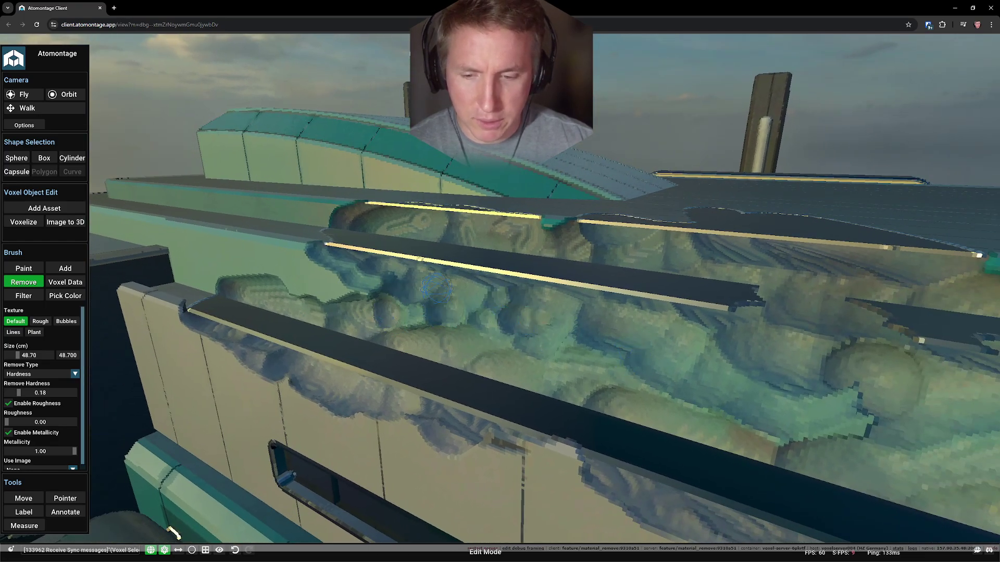
pyautogui.press('s')
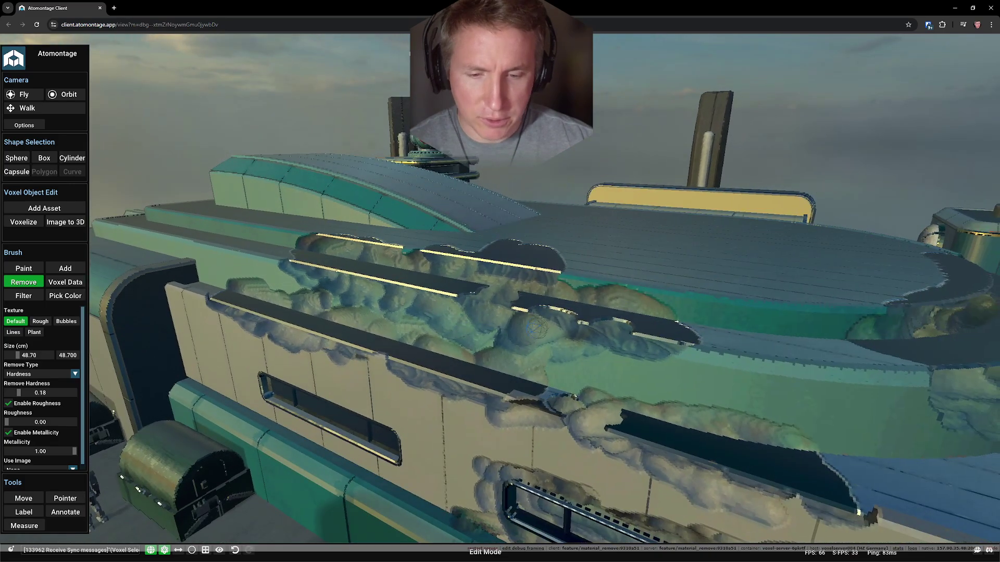
pyautogui.press('w')
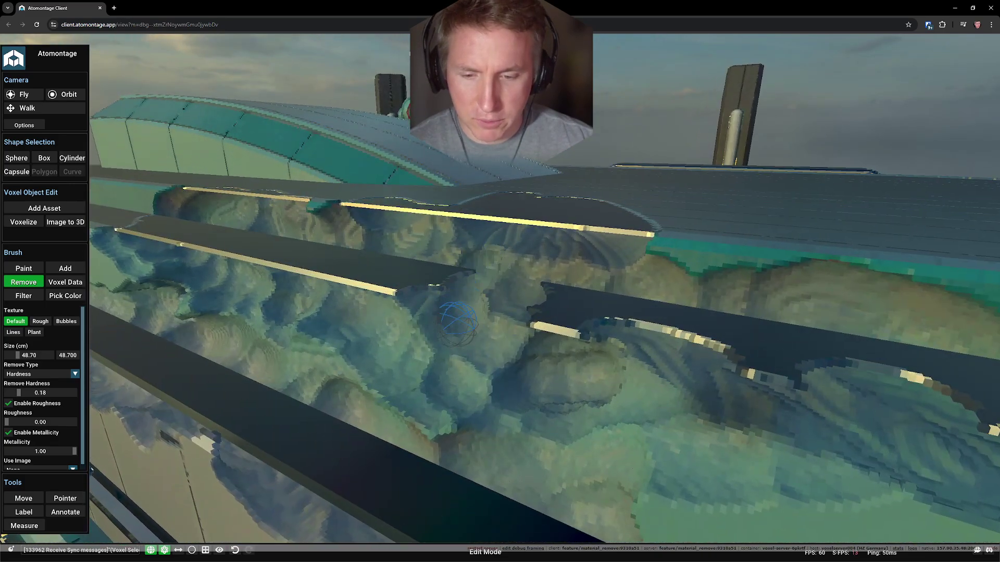
pyautogui.press('a')
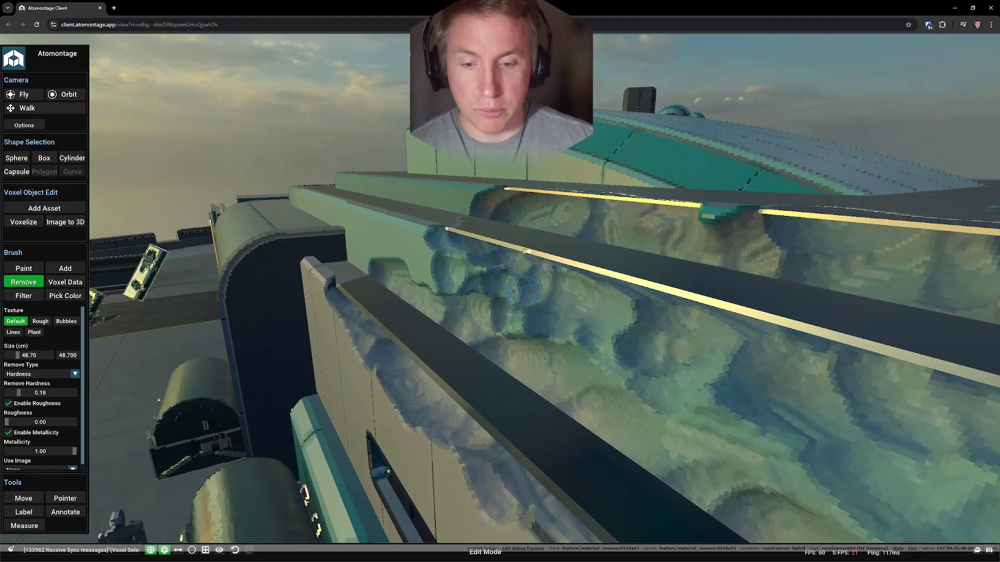
pyautogui.press('w')
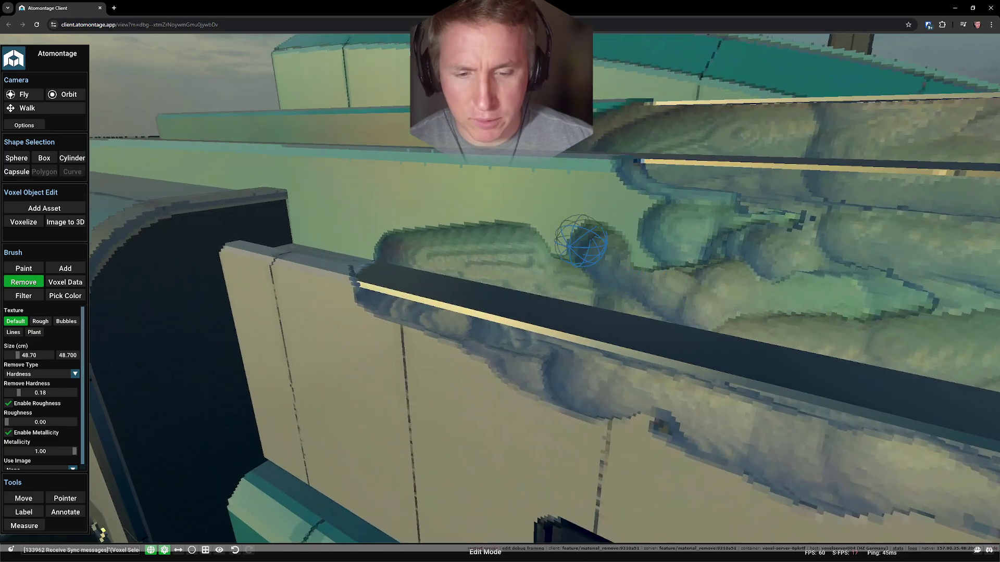
pyautogui.press('s')
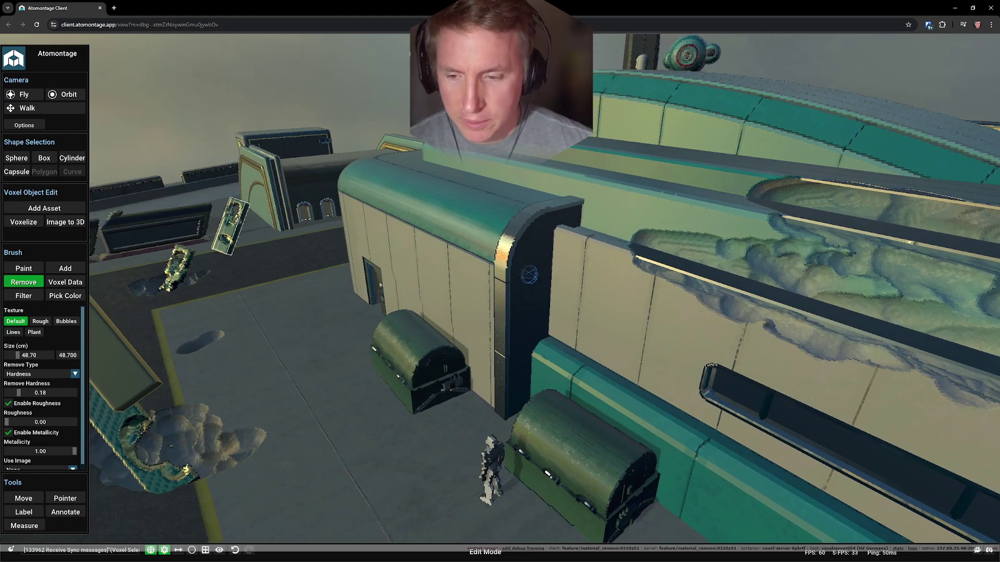
pyautogui.moveTo(600, 285)
pyautogui.mouseDown(button='right')
pyautogui.moveTo(411, 245)
pyautogui.moveTo(551, 282)
pyautogui.mouseUp(button='right')
pyautogui.press('w')
pyautogui.press('d')
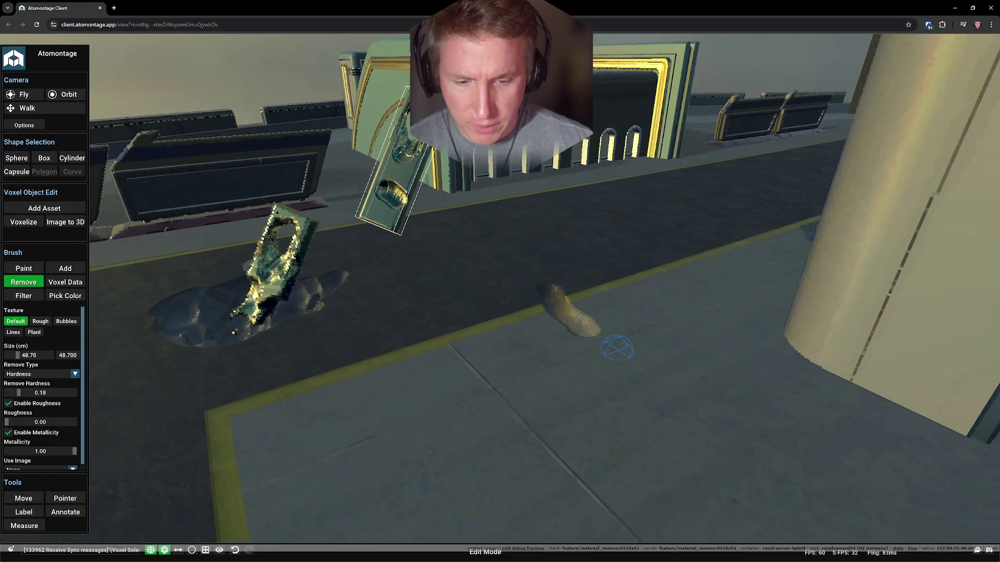
pyautogui.moveTo(603, 348)
pyautogui.mouseDown(button='right')
pyautogui.moveTo(750, 340)
pyautogui.moveTo(734, 258)
pyautogui.moveTo(539, 392)
pyautogui.mouseUp(button='right')
pyautogui.press('w')
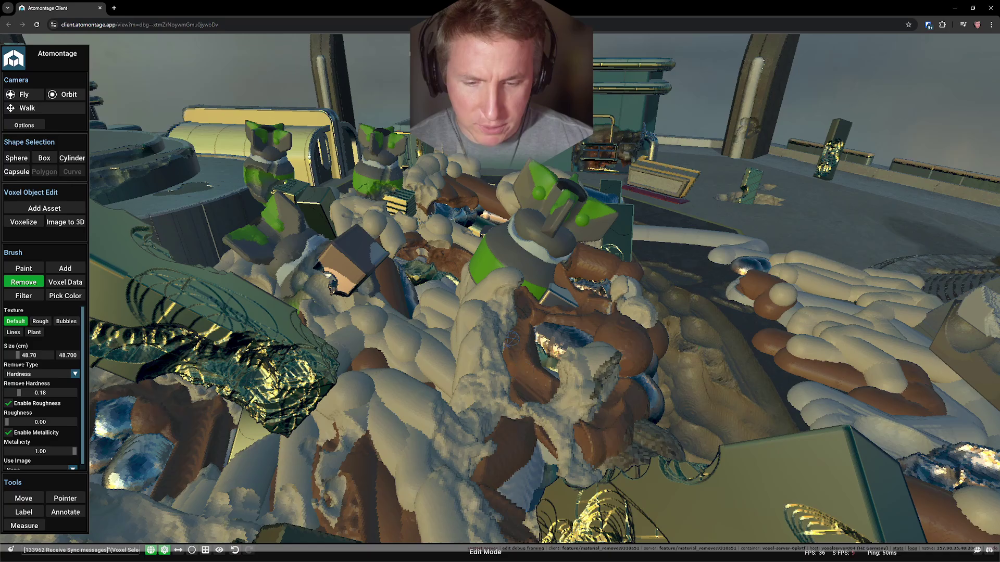
pyautogui.press('w')
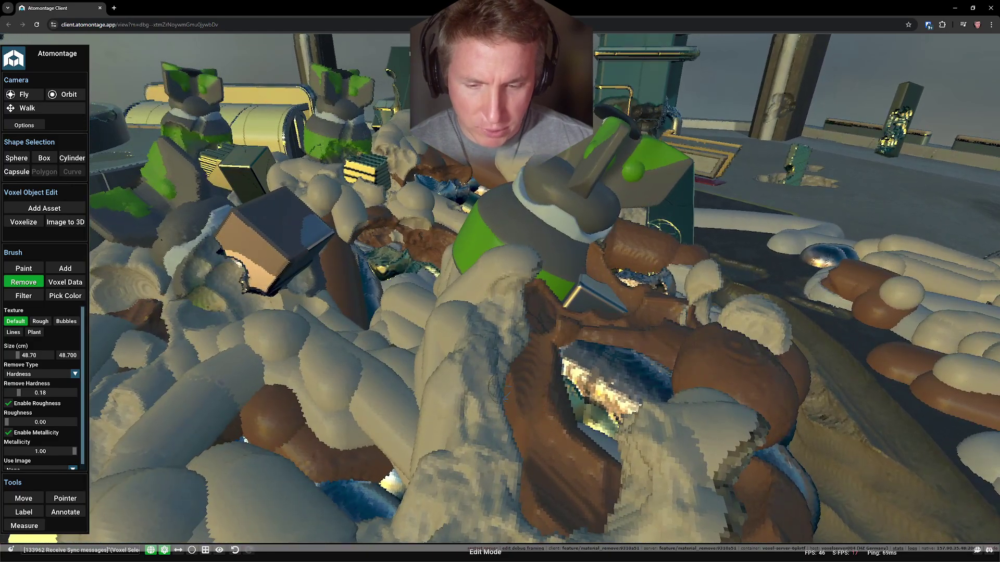
pyautogui.press('w')
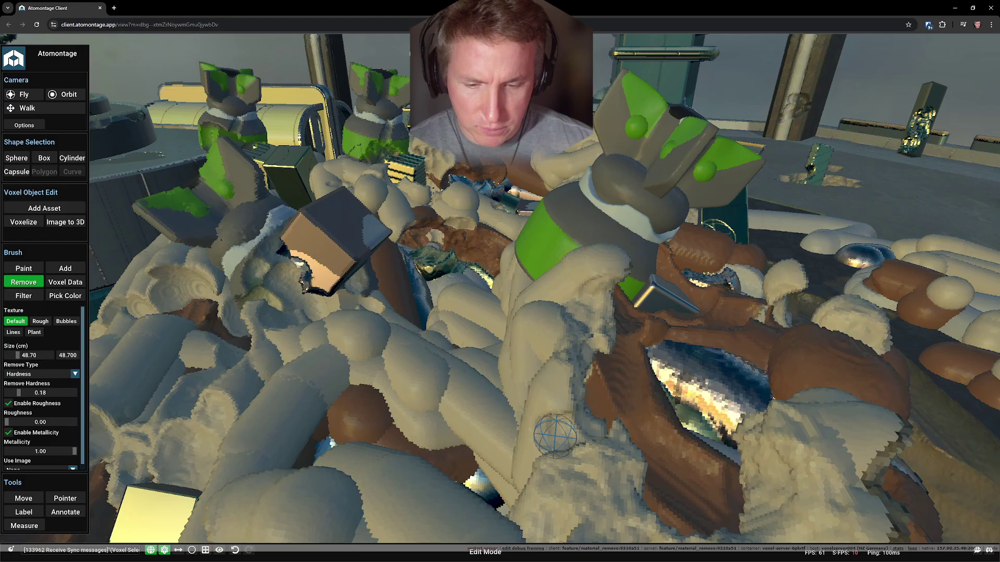
pyautogui.moveTo(597, 432); pyautogui.dragTo(588, 401)
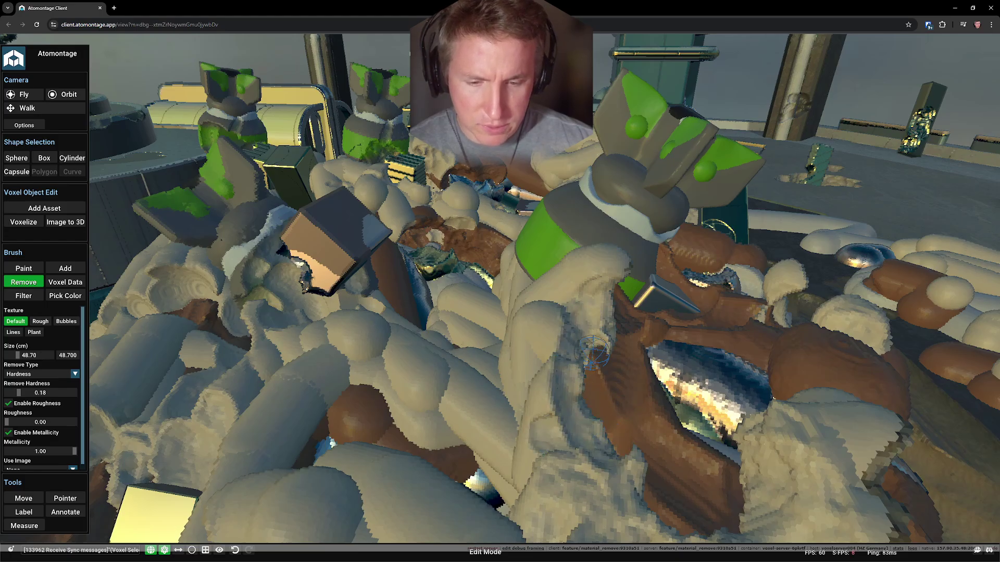
pyautogui.press('w')
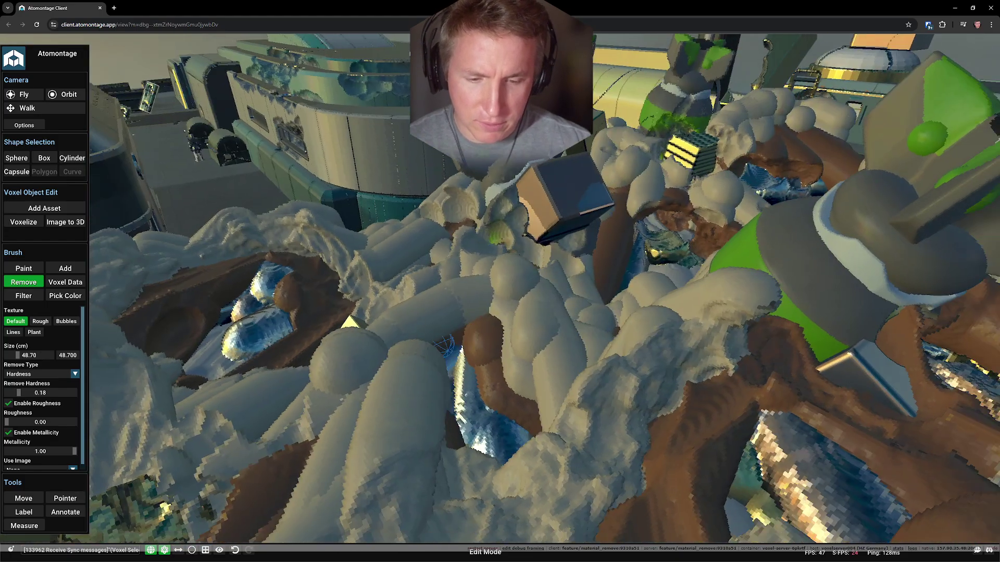
pyautogui.press('w')
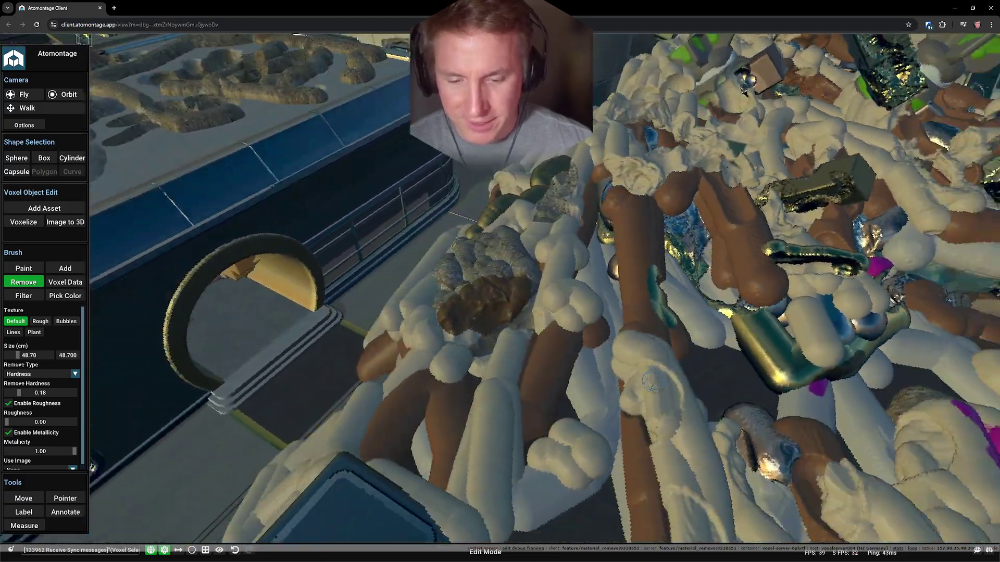
pyautogui.press('w')
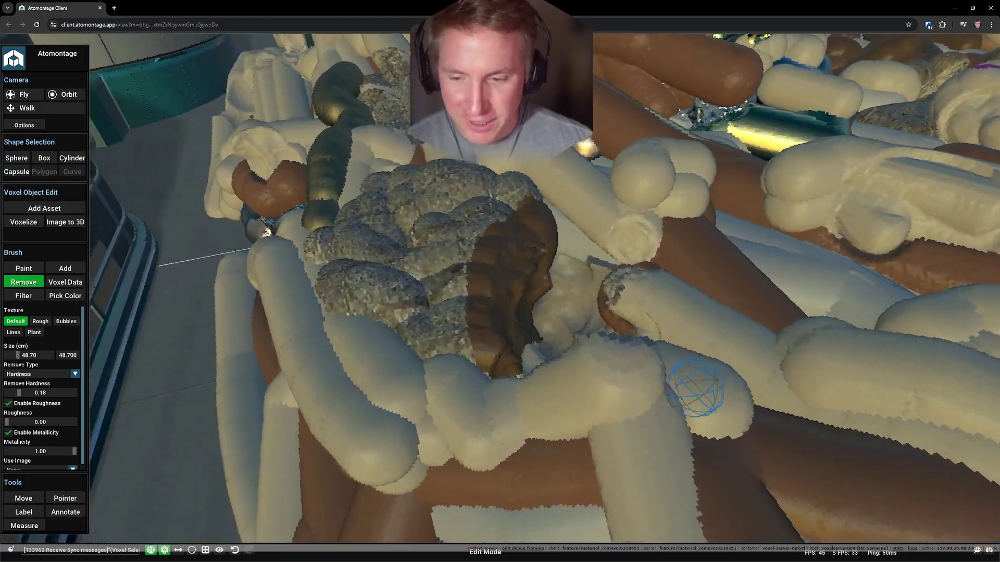
pyautogui.press('s')
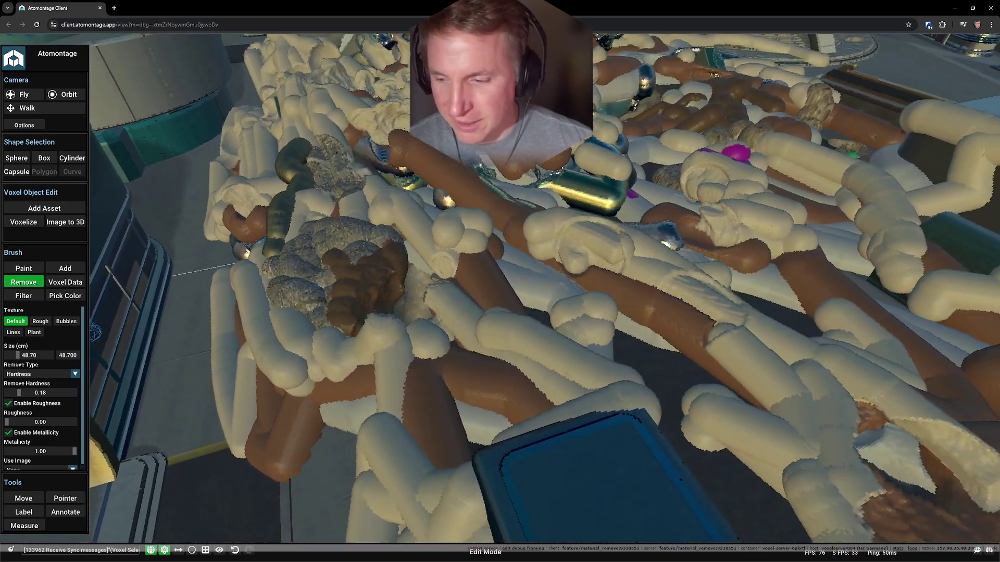
pyautogui.scroll(-1, 41, 390)
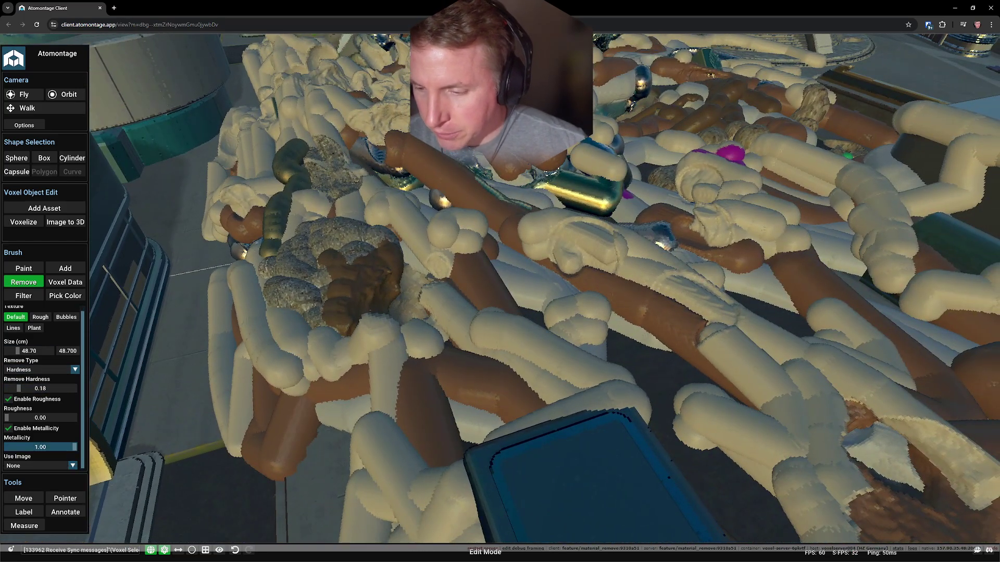
# - Pick Stone Wall from the brush's Use Image list
pyautogui.click(41, 466)
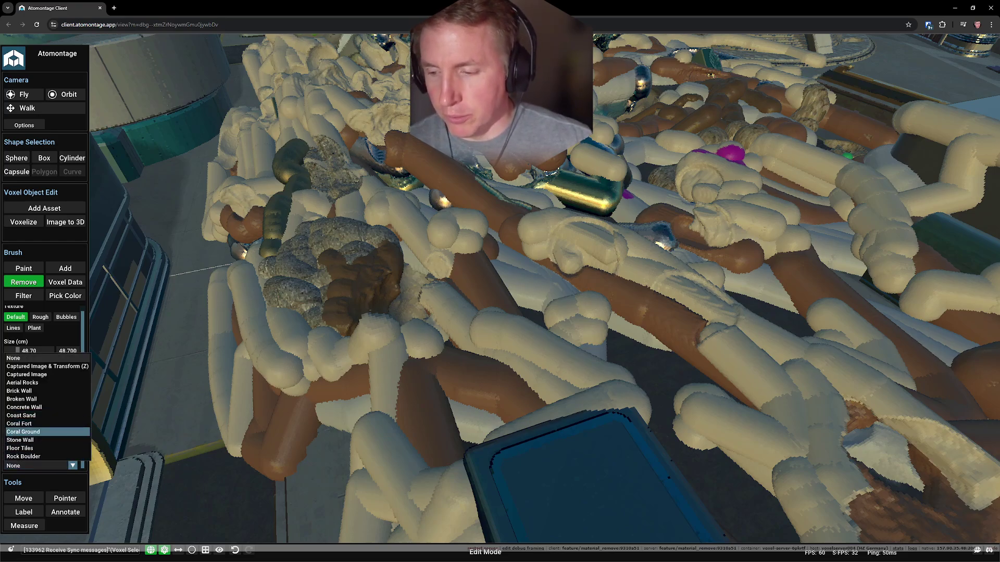
pyautogui.click(23, 440)
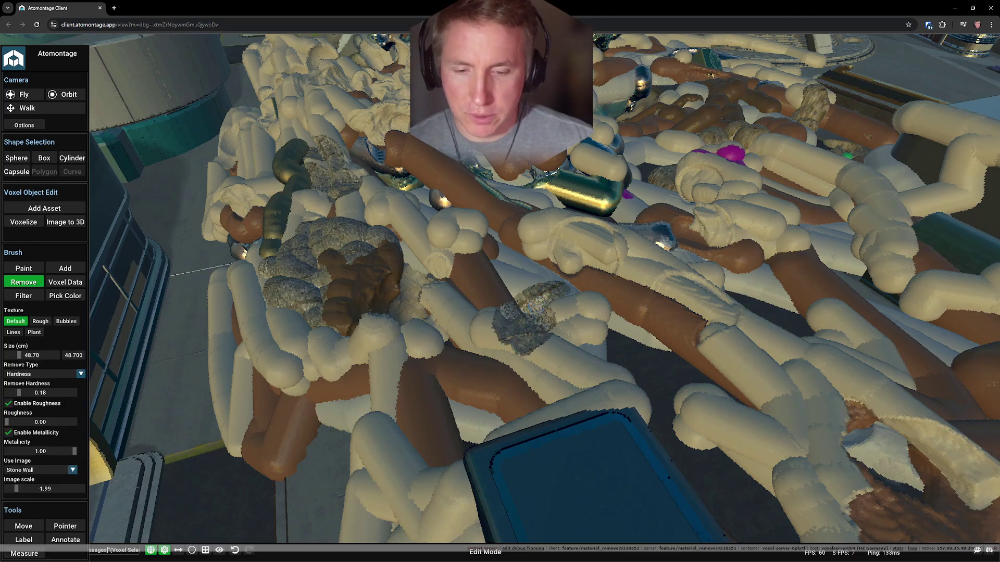
# - Switch the brush to Add mode and change its material from gold to rock
pyautogui.click(65, 268)
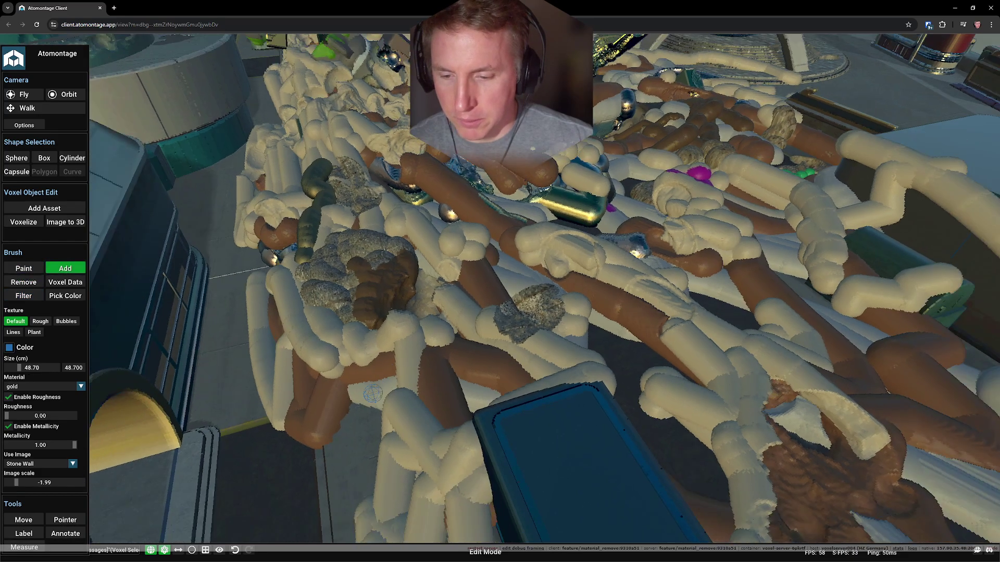
pyautogui.scroll(-5, 535, 390)
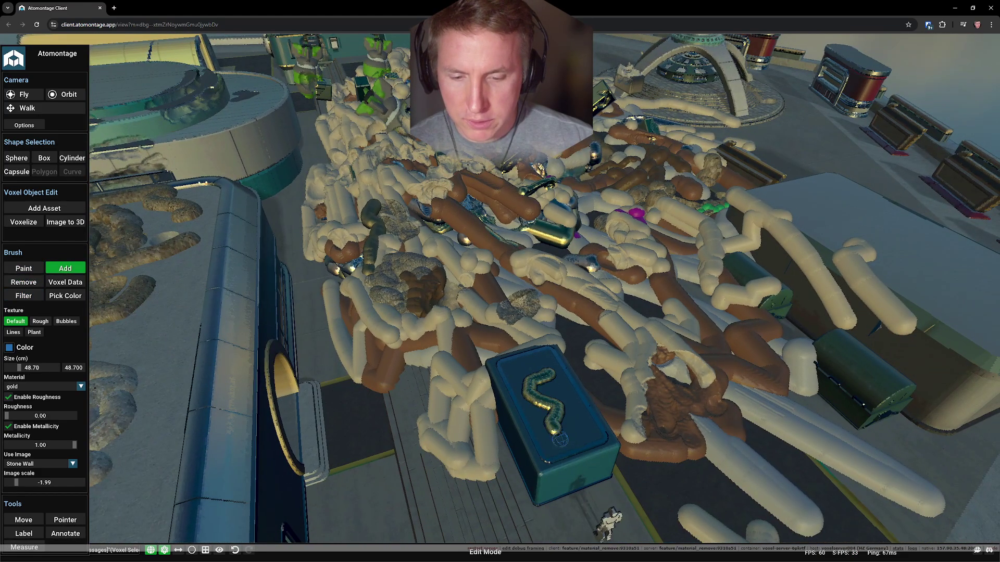
pyautogui.scroll(-2, 560, 440)
pyautogui.click(42, 386)
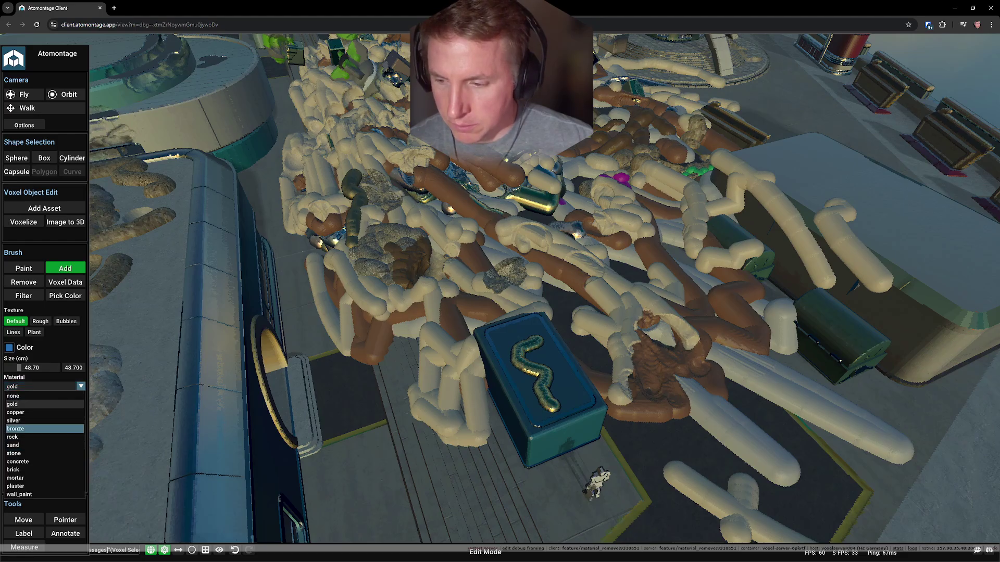
pyautogui.click(23, 437)
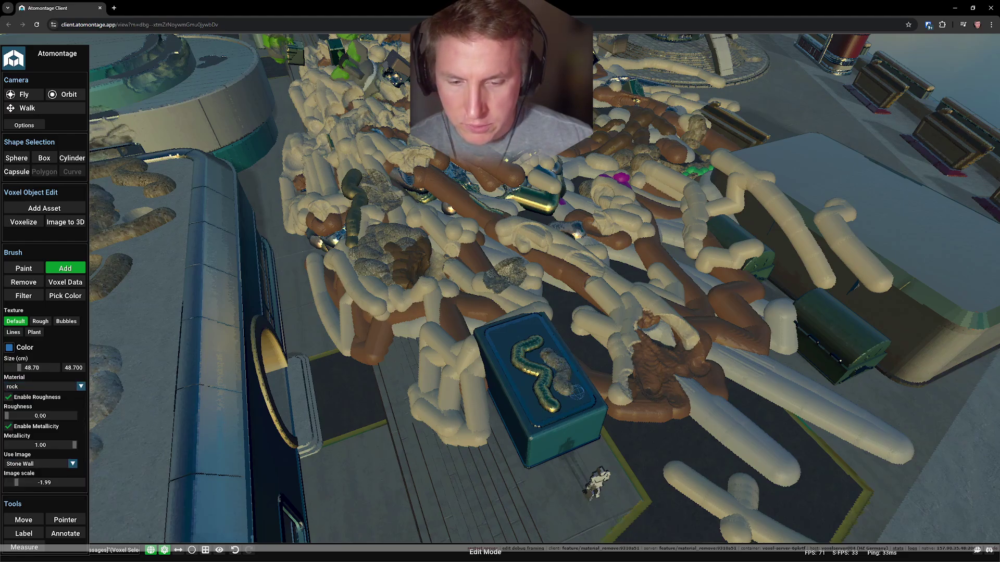
pyautogui.scroll(2, 577, 393)
pyautogui.scroll(2, 605, 439)
pyautogui.scroll(2, 620, 509)
pyautogui.scroll(2, 487, 408)
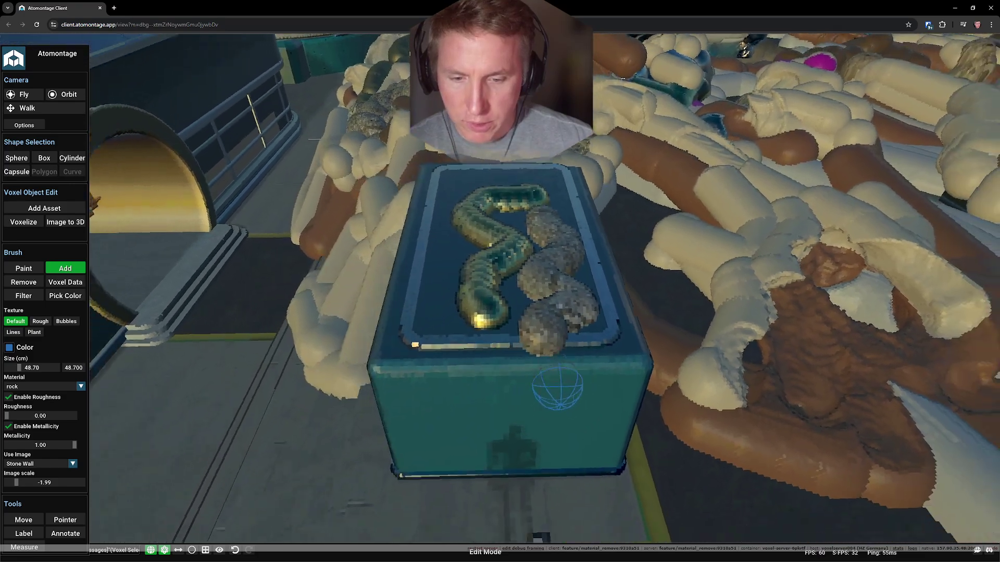
pyautogui.scroll(-2, 556, 386)
# - Paint more rough rock down the box's left side, then switch the brush to Remove
pyautogui.moveTo(622, 317); pyautogui.dragTo(565, 287)
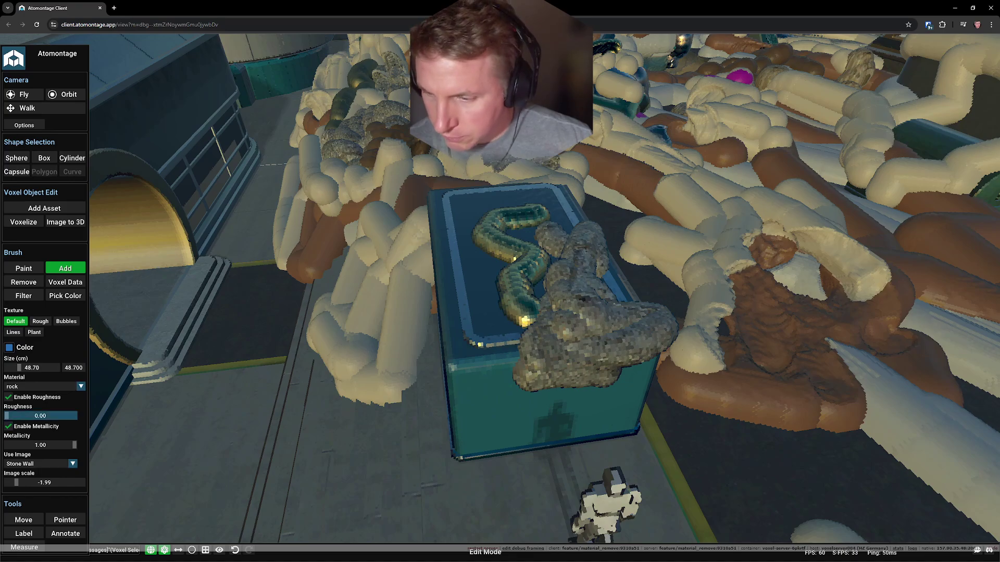
pyautogui.moveTo(487, 293); pyautogui.dragTo(513, 372)
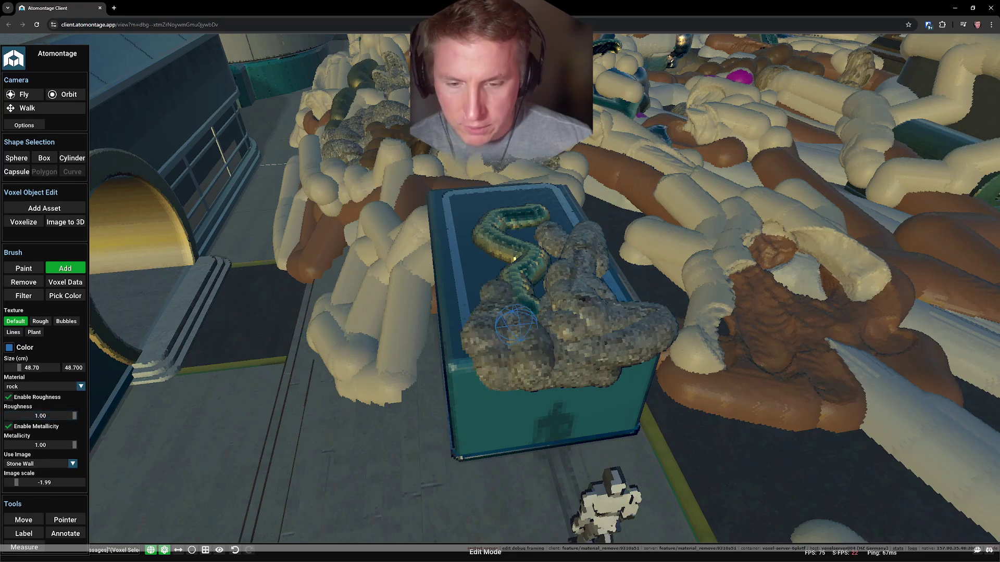
pyautogui.moveTo(516, 324)
pyautogui.mouseDown(button='middle')
pyautogui.moveTo(681, 364)
pyautogui.moveTo(707, 316)
pyautogui.moveTo(525, 354)
pyautogui.mouseUp(button='middle')
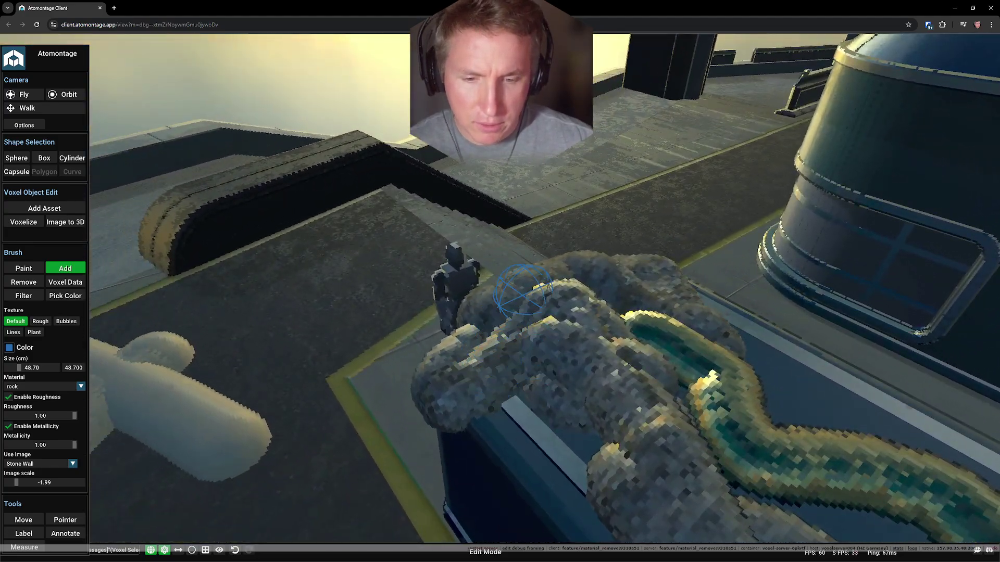
pyautogui.scroll(-5, 569, 368)
pyautogui.moveTo(569, 367)
pyautogui.mouseDown(button='middle')
pyautogui.moveTo(621, 414)
pyautogui.moveTo(568, 399)
pyautogui.mouseUp(button='middle')
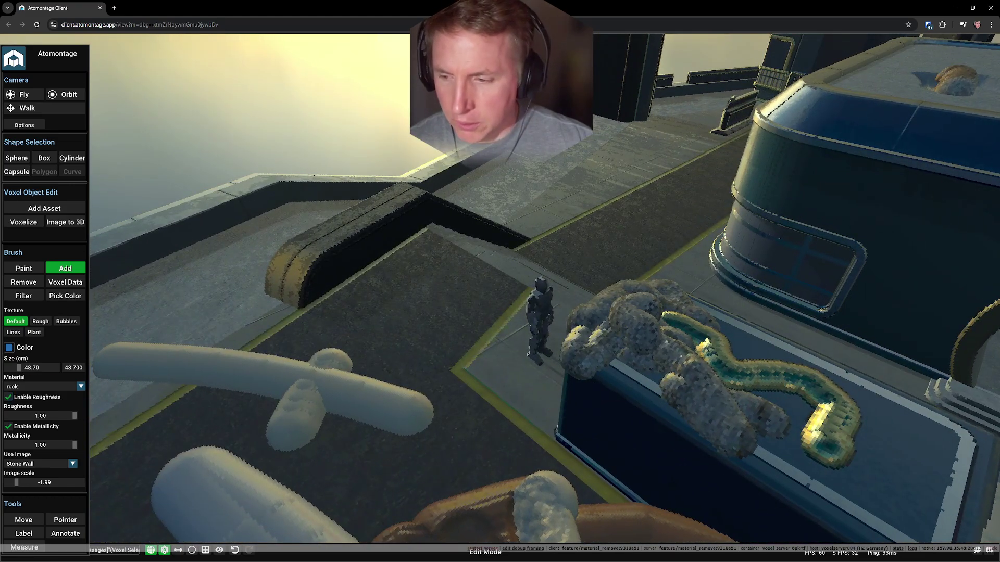
pyautogui.click(23, 282)
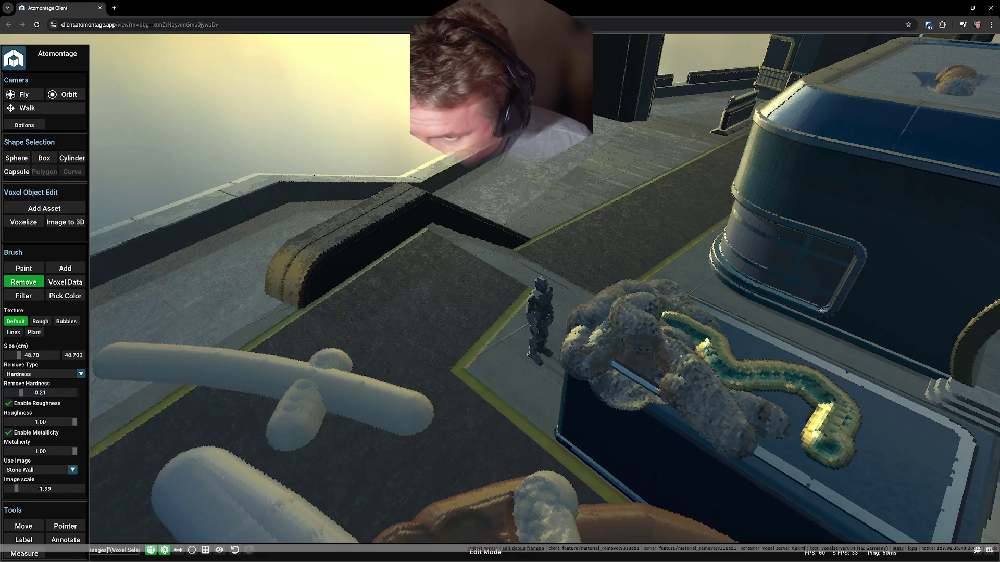
# - Orbit around the box to inspect the rock blob and gold sausage from every side
pyautogui.moveTo(568, 400); pyautogui.dragTo(531, 383, button='middle')
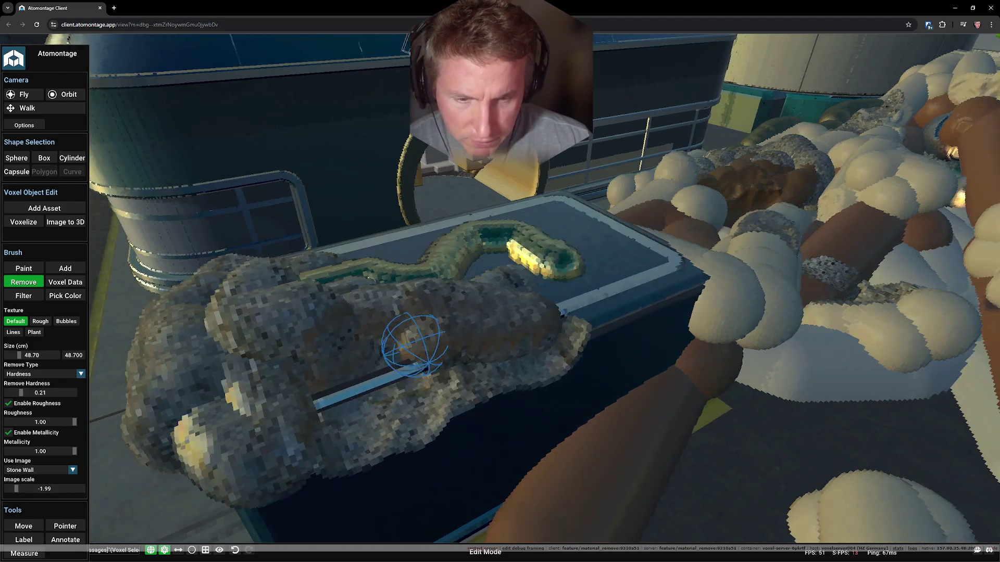
pyautogui.moveTo(599, 351); pyautogui.dragTo(435, 351, button='middle')
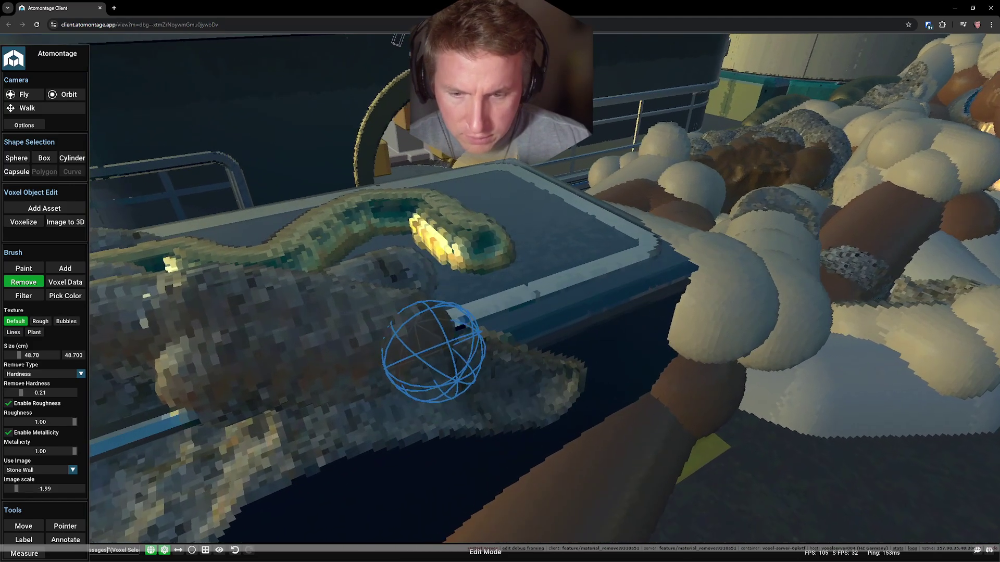
pyautogui.moveTo(495, 372)
pyautogui.mouseDown(button='middle')
pyautogui.moveTo(648, 394)
pyautogui.moveTo(404, 428)
pyautogui.mouseUp(button='middle')
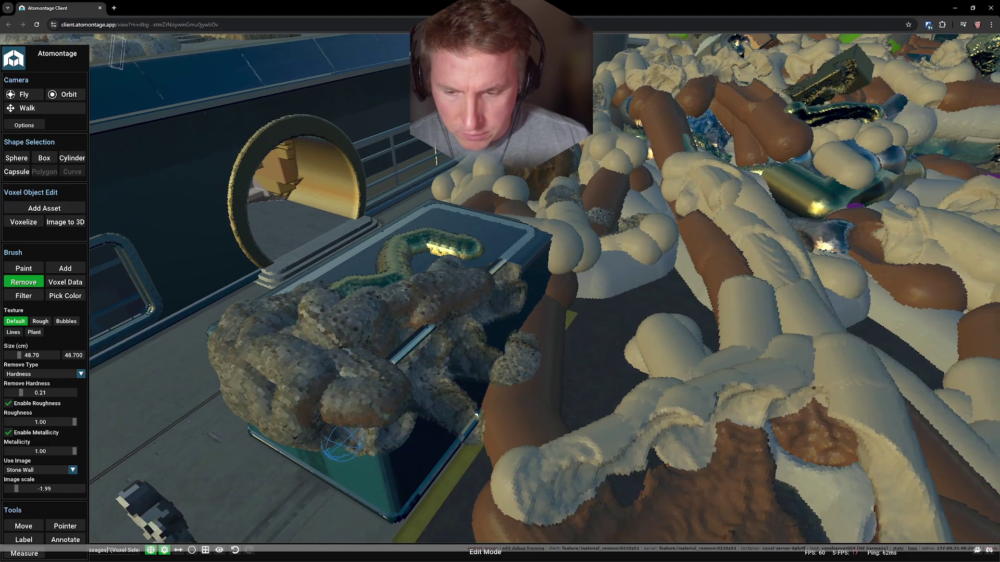
pyautogui.moveTo(341, 442); pyautogui.dragTo(419, 439, button='middle')
pyautogui.moveTo(367, 461)
pyautogui.mouseDown(button='middle')
pyautogui.moveTo(290, 357)
pyautogui.moveTo(334, 346)
pyautogui.moveTo(362, 312)
pyautogui.moveTo(412, 289)
pyautogui.mouseUp(button='middle')
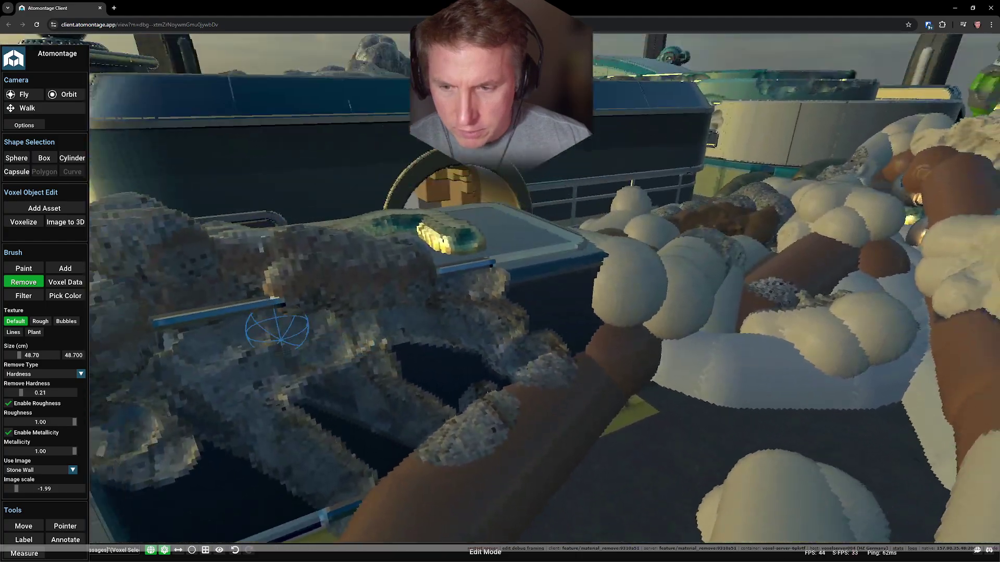
pyautogui.moveTo(462, 269)
pyautogui.mouseDown(button='middle')
pyautogui.moveTo(672, 309)
pyautogui.moveTo(540, 357)
pyautogui.mouseUp(button='middle')
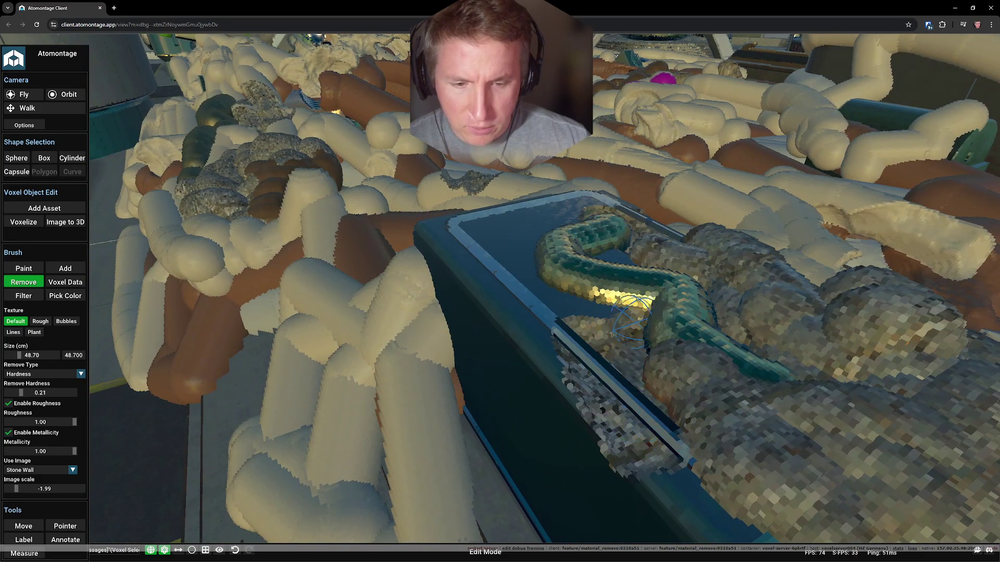
pyautogui.moveTo(578, 347)
pyautogui.mouseDown(button='middle')
pyautogui.moveTo(432, 390)
pyautogui.moveTo(567, 374)
pyautogui.moveTo(578, 313)
pyautogui.moveTo(531, 300)
pyautogui.mouseUp(button='middle')
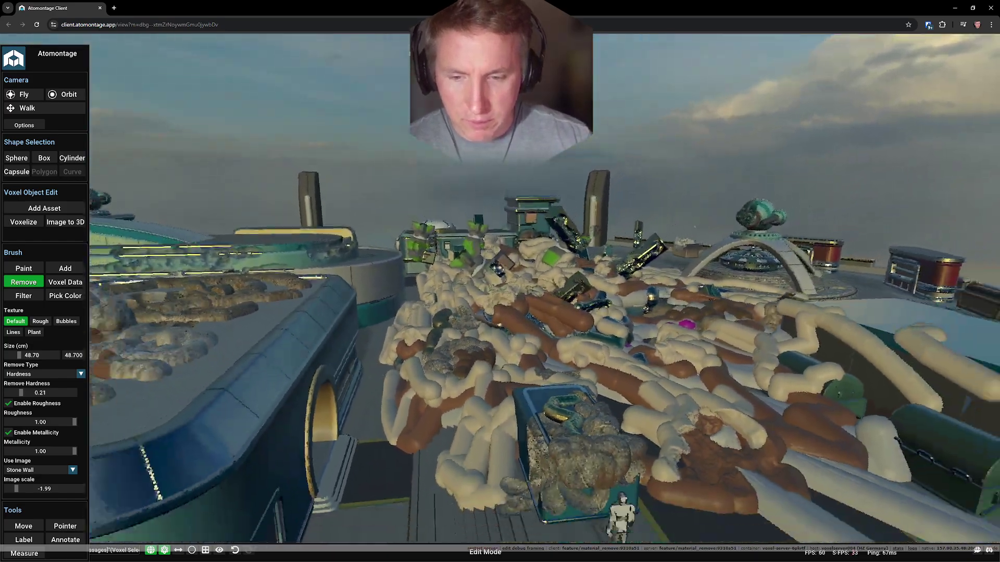
pyautogui.scroll(-2, 501, 352)
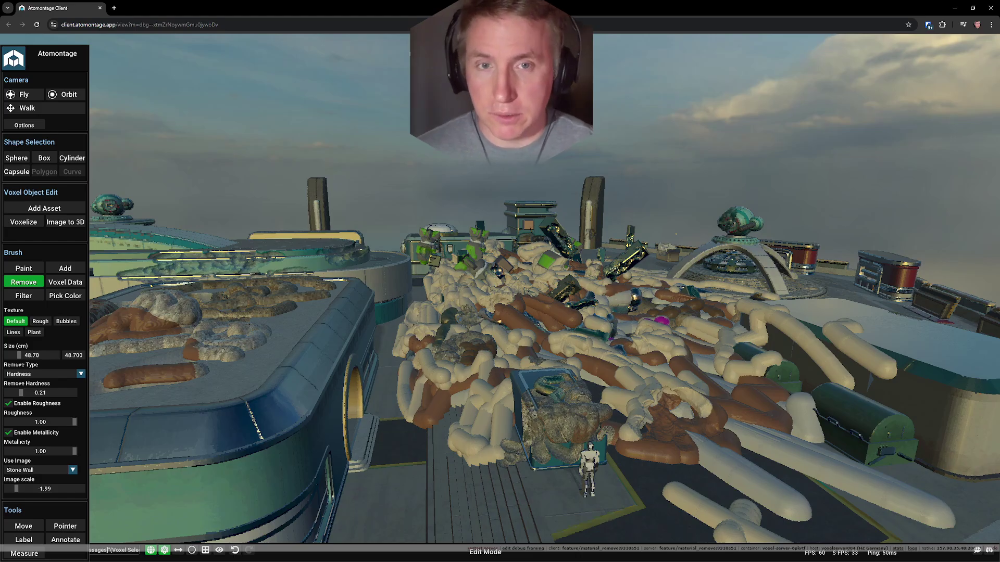
# - Fly across the rooftops past the yellow building up to the teal domed building's wall
pyautogui.moveTo(531, 301); pyautogui.dragTo(812, 301, button='middle')
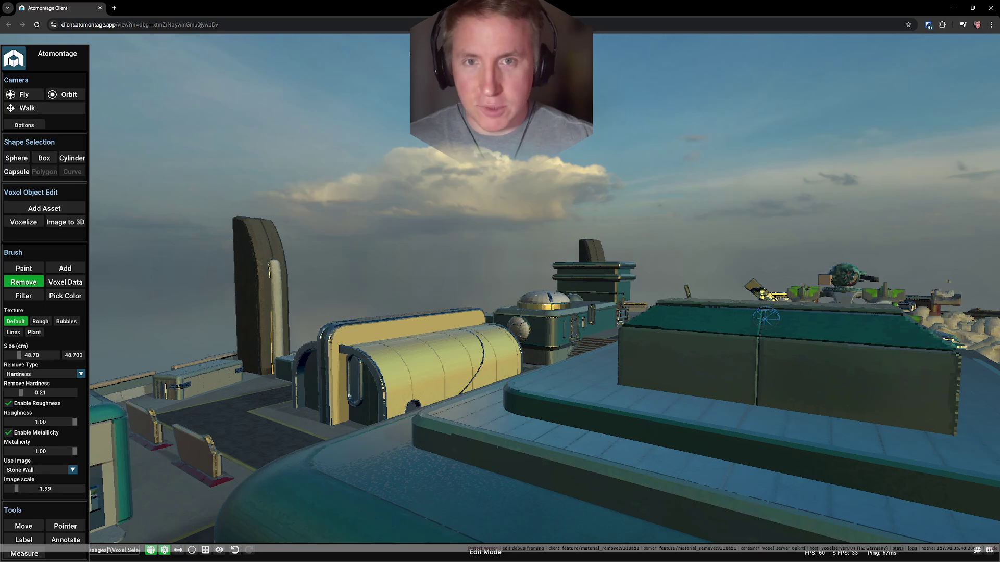
pyautogui.press('w')
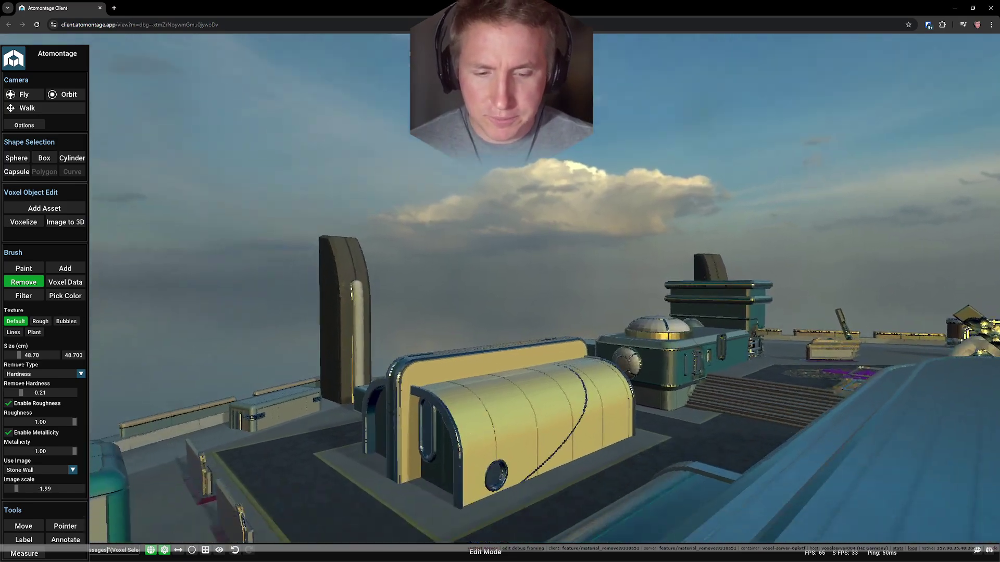
pyautogui.press('w')
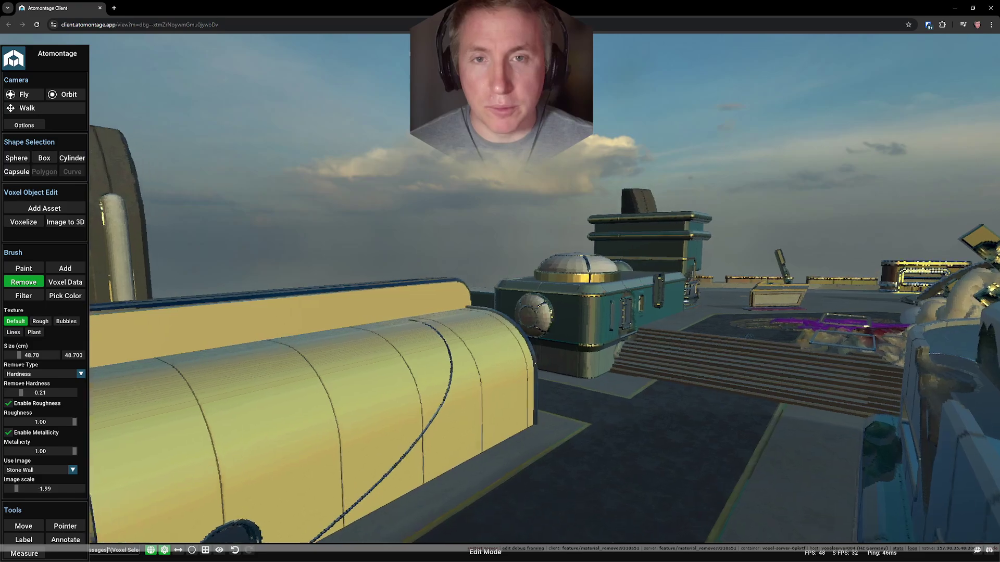
pyautogui.press('d')
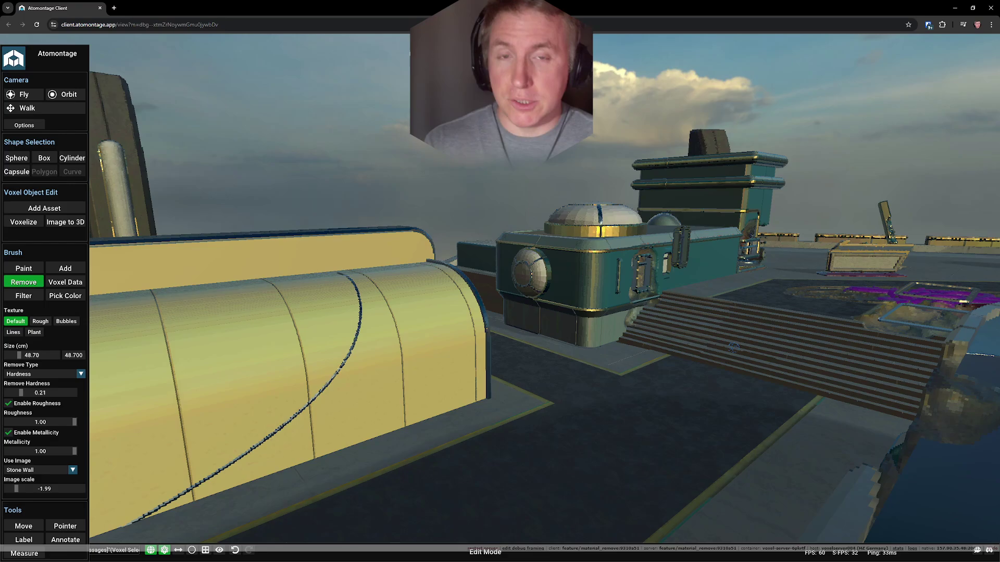
pyautogui.moveTo(733, 346); pyautogui.dragTo(784, 362, button='right')
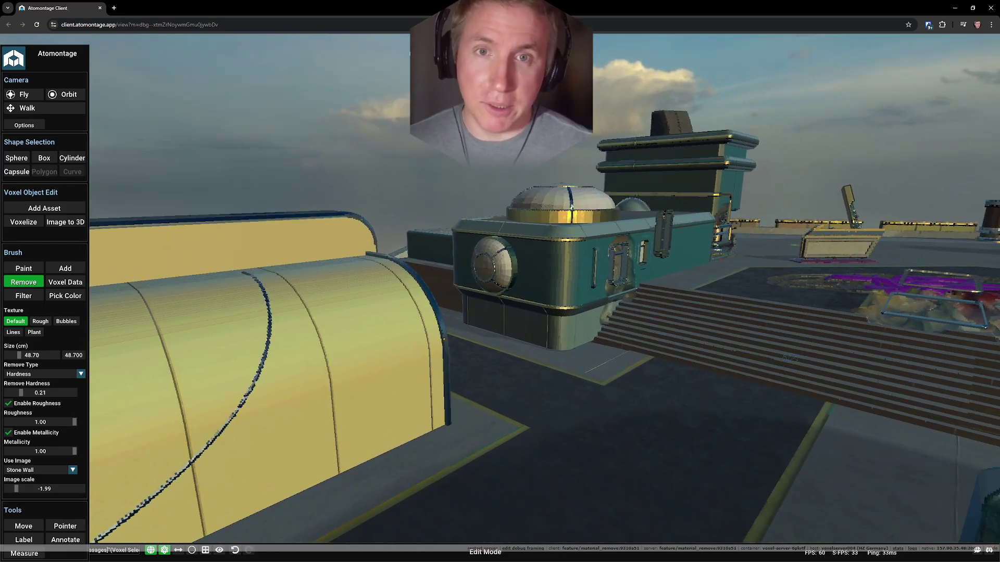
pyautogui.press('w')
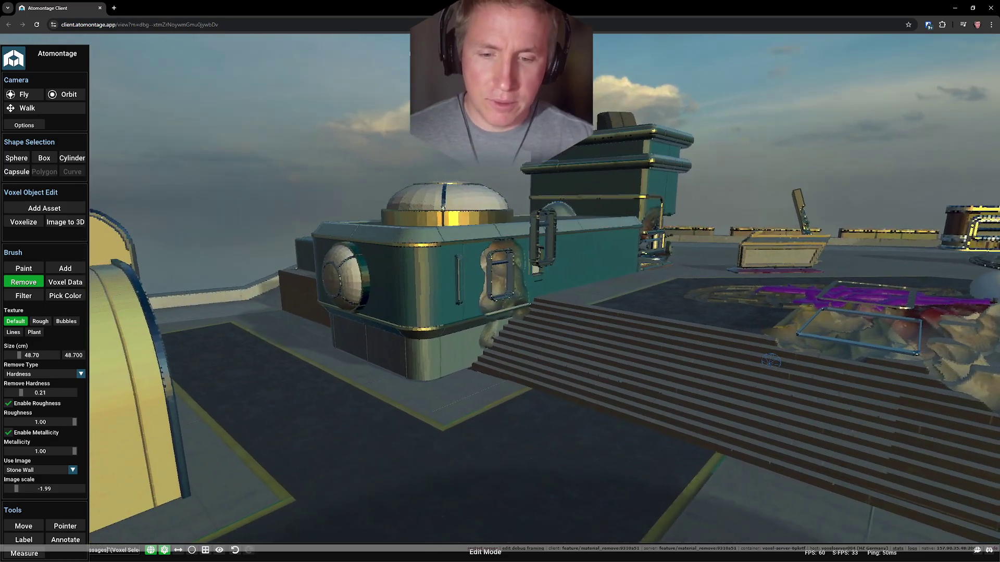
pyautogui.press('w')
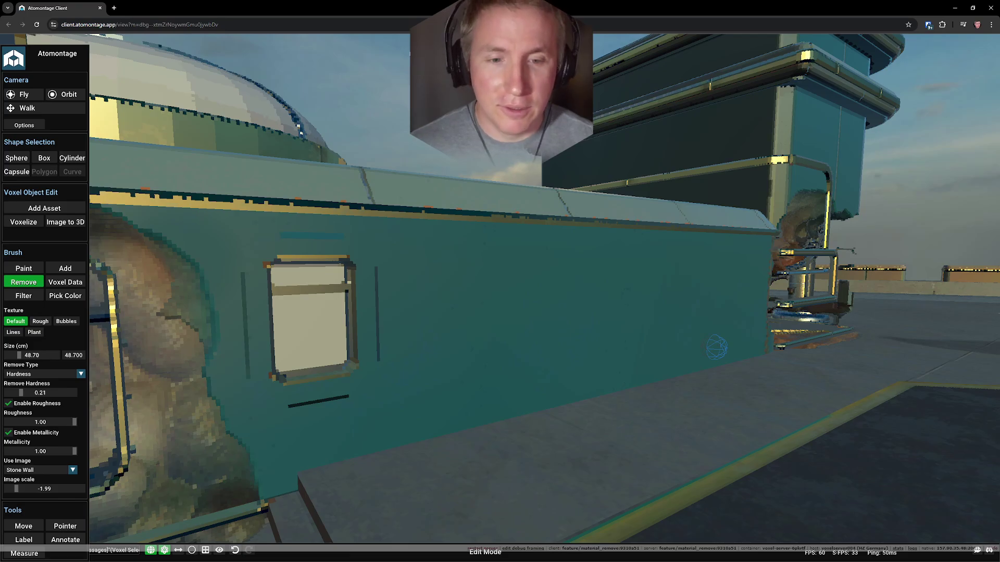
# - Carve an X of two crossing grooves into the teal building's wall
pyautogui.moveTo(716, 348); pyautogui.dragTo(816, 354, button='right')
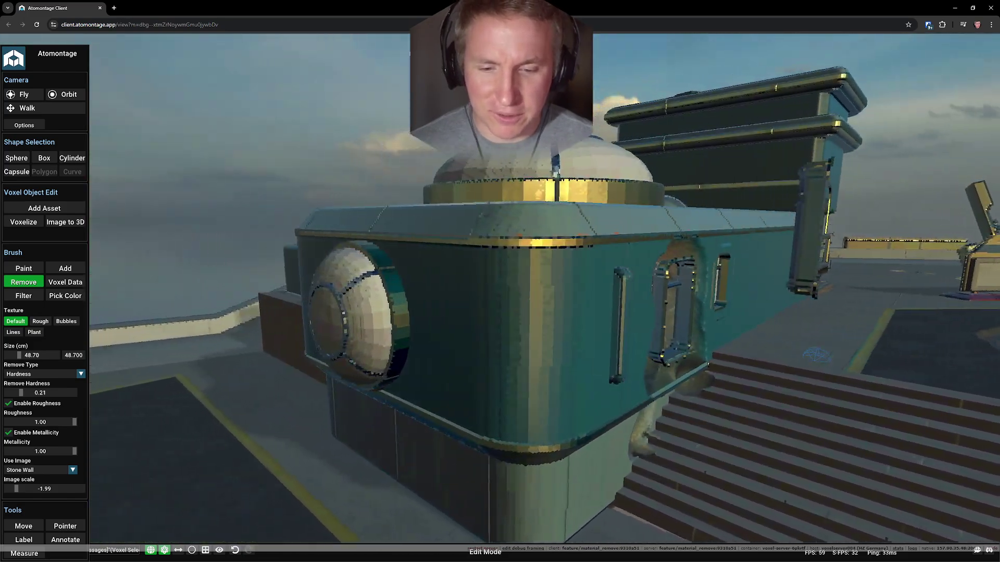
pyautogui.moveTo(625, 273); pyautogui.dragTo(481, 386)
pyautogui.click(486, 291)
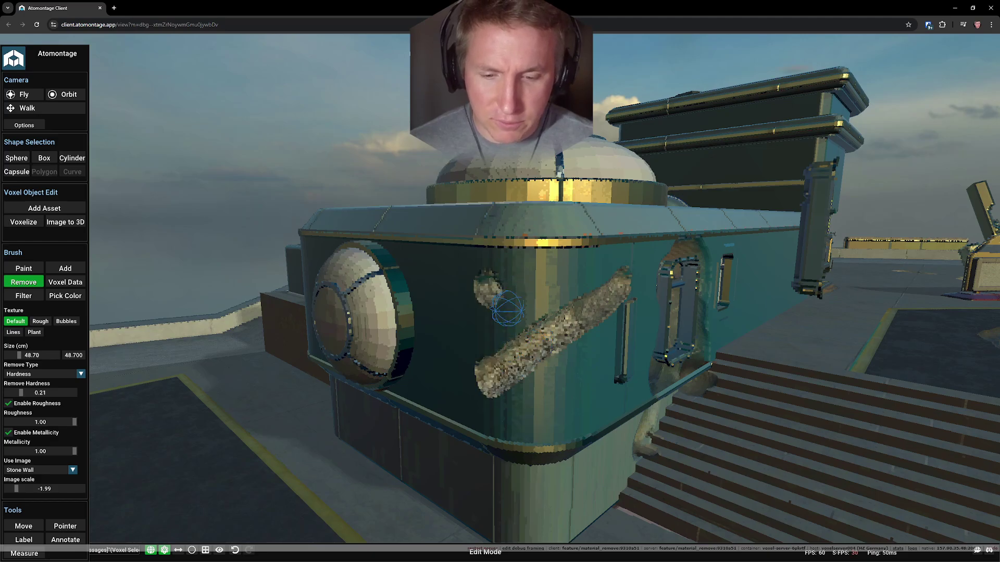
pyautogui.moveTo(507, 308); pyautogui.dragTo(621, 410)
pyautogui.moveTo(621, 410)
pyautogui.mouseDown(button='right')
pyautogui.moveTo(781, 406)
pyautogui.moveTo(692, 426)
pyautogui.moveTo(469, 406)
pyautogui.mouseUp(button='right')
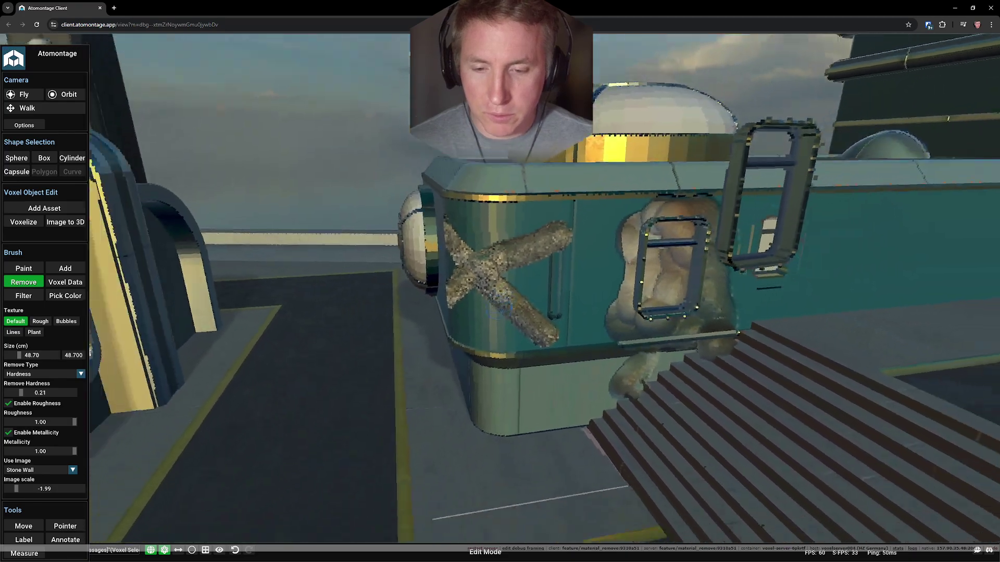
# - Carve a short groove right of the building's window
pyautogui.moveTo(493, 312); pyautogui.dragTo(478, 353, button='right')
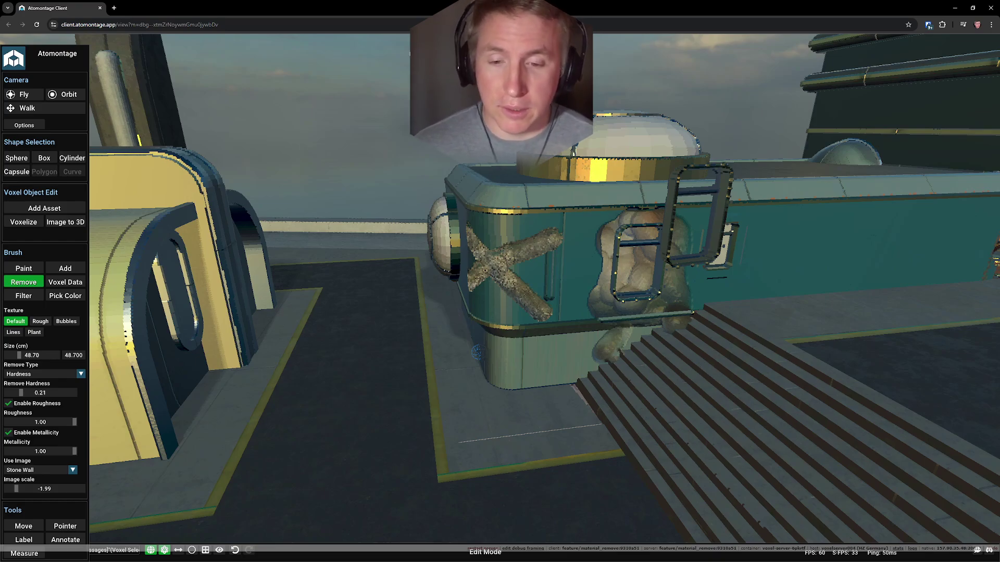
pyautogui.moveTo(477, 352); pyautogui.dragTo(668, 268, button='right')
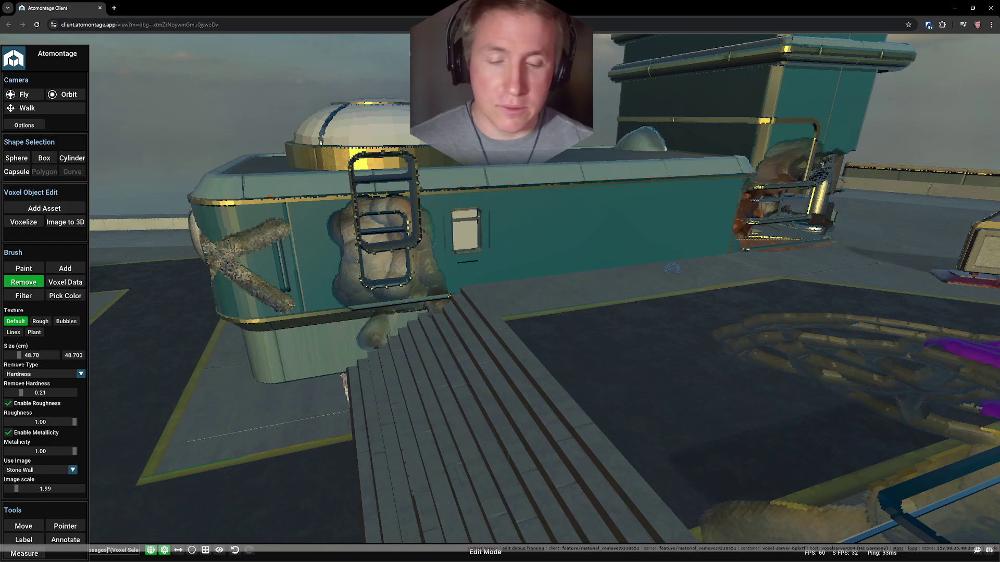
pyautogui.moveTo(670, 268); pyautogui.dragTo(620, 276, button='right')
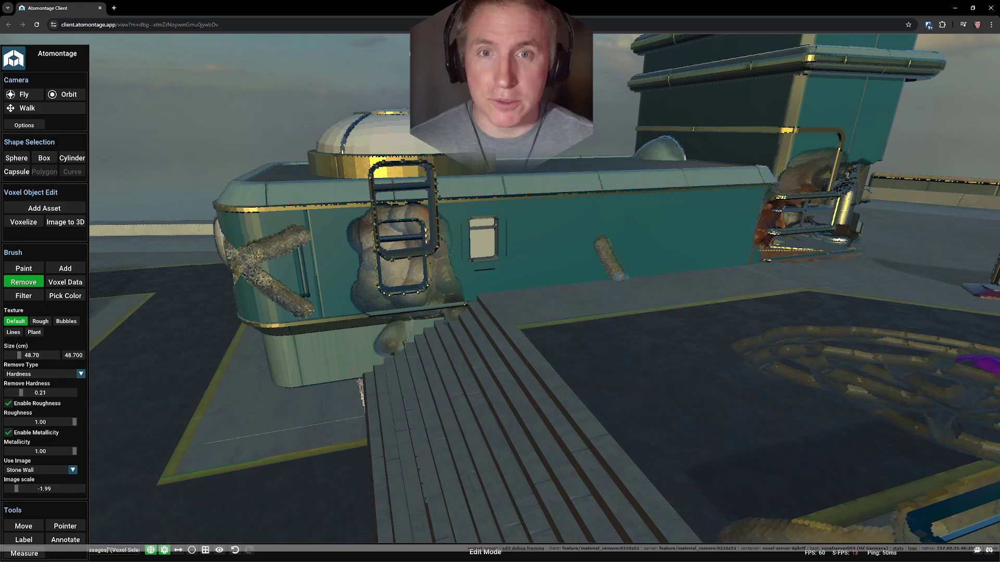